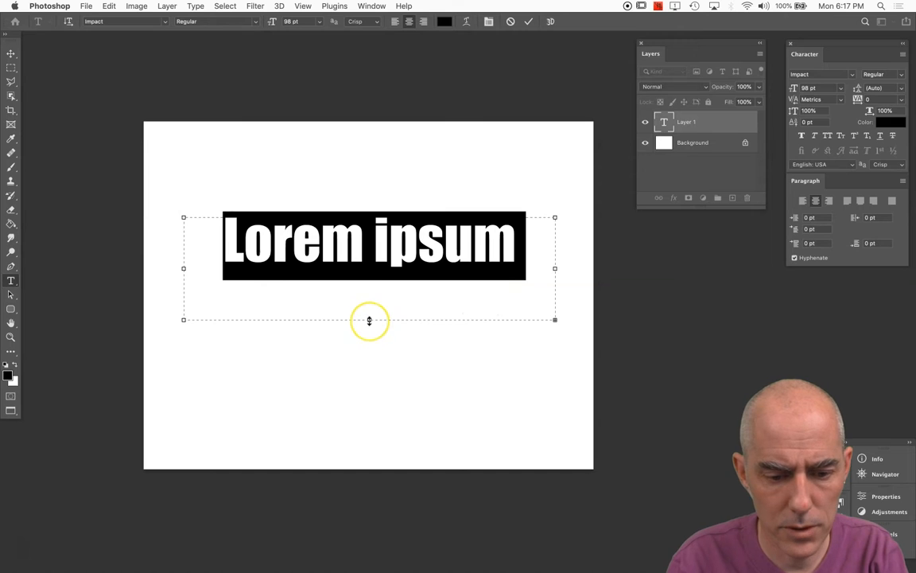
Step: Shorten the text box from its lower edge and replace the placeholder text with STUFFED
left_click_drag(370, 320, 370, 288)
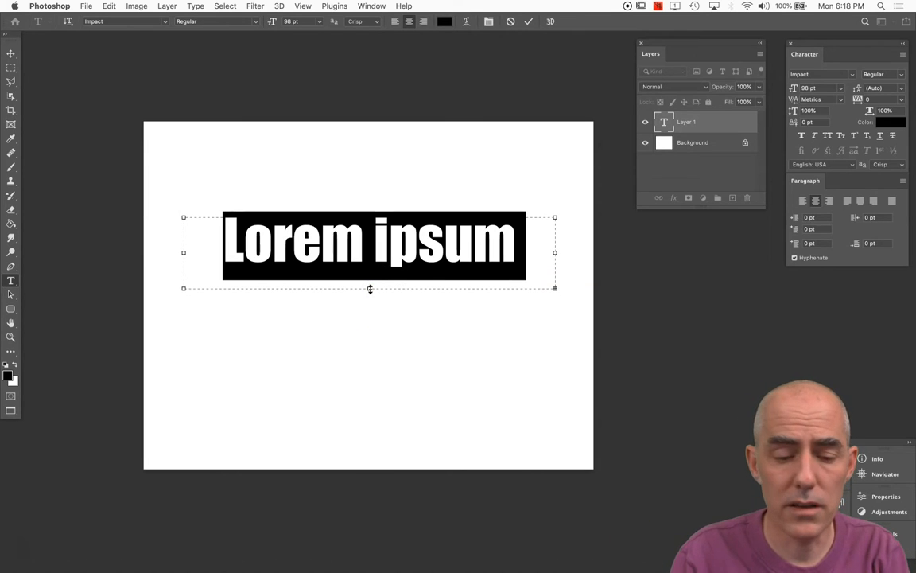
left_click(357, 269)
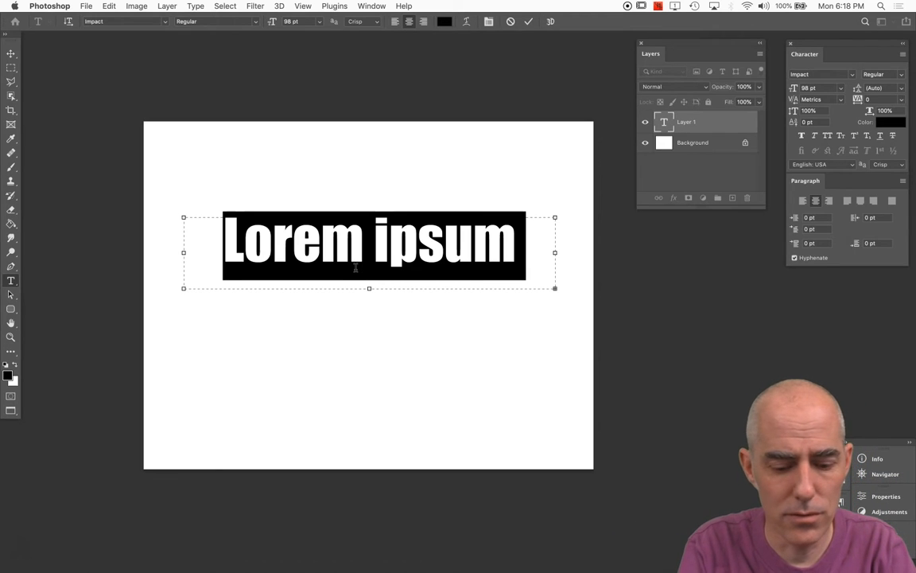
type("Stuff")
key("BackSpace")
key("BackSpace")
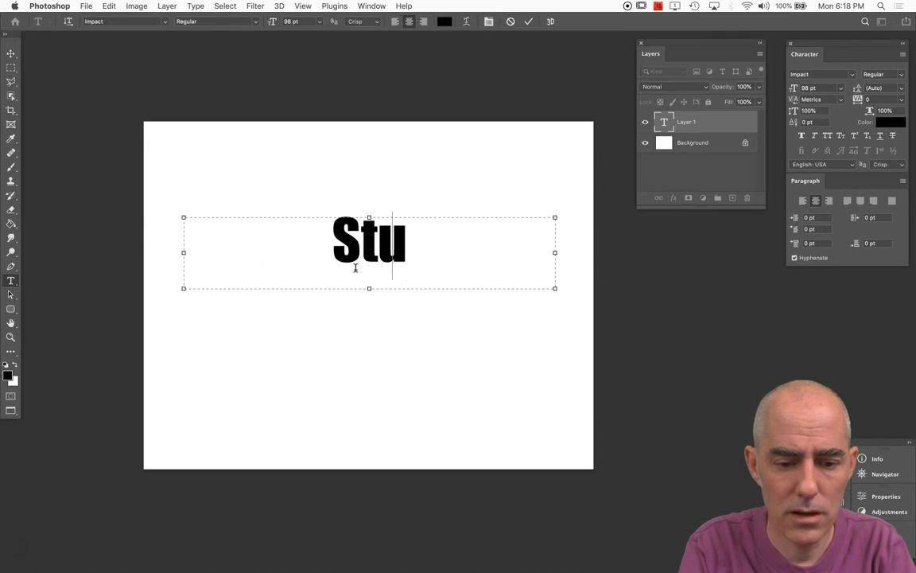
key("BackSpace")
key("BackSpace")
type("TUFFED")
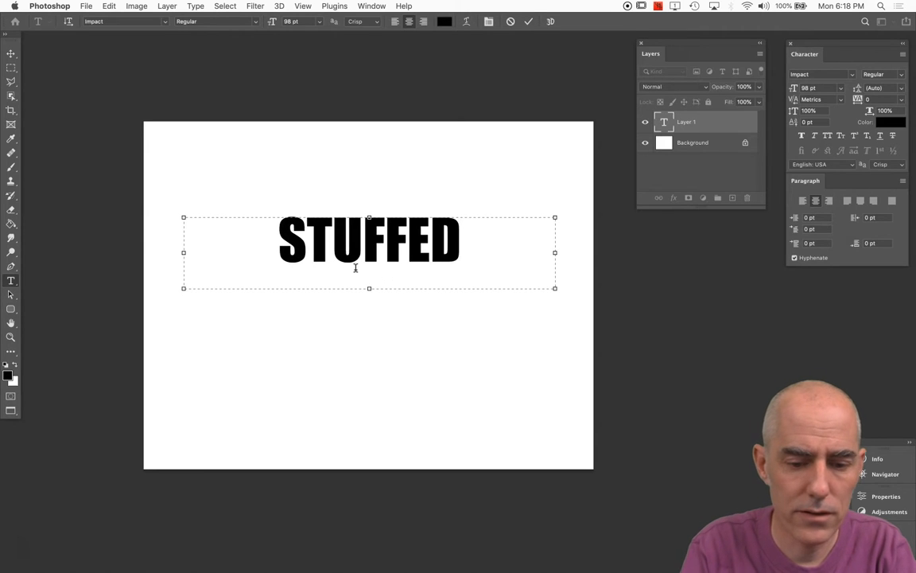
Step: Enlarge the whole word STUFFED to 133 pt and commit the text
left_click(467, 271)
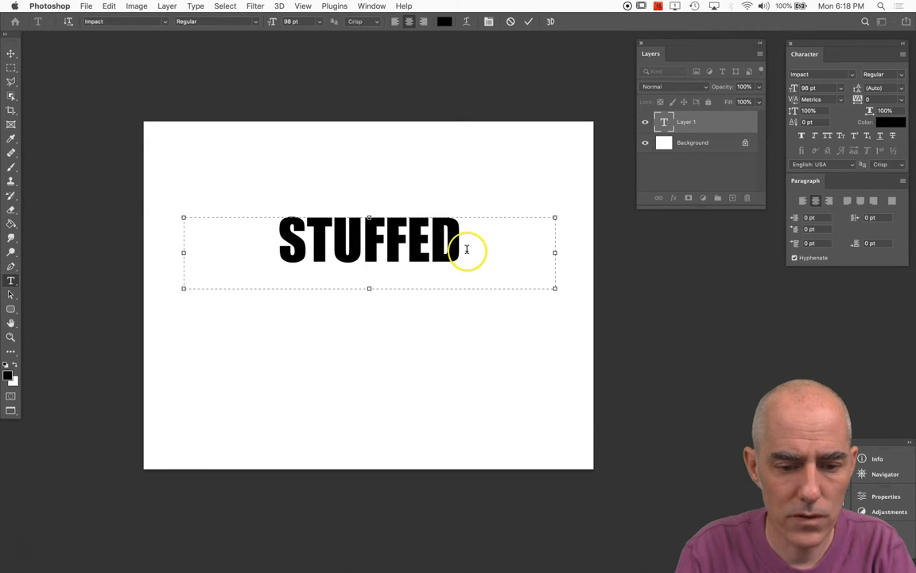
key("super+a")
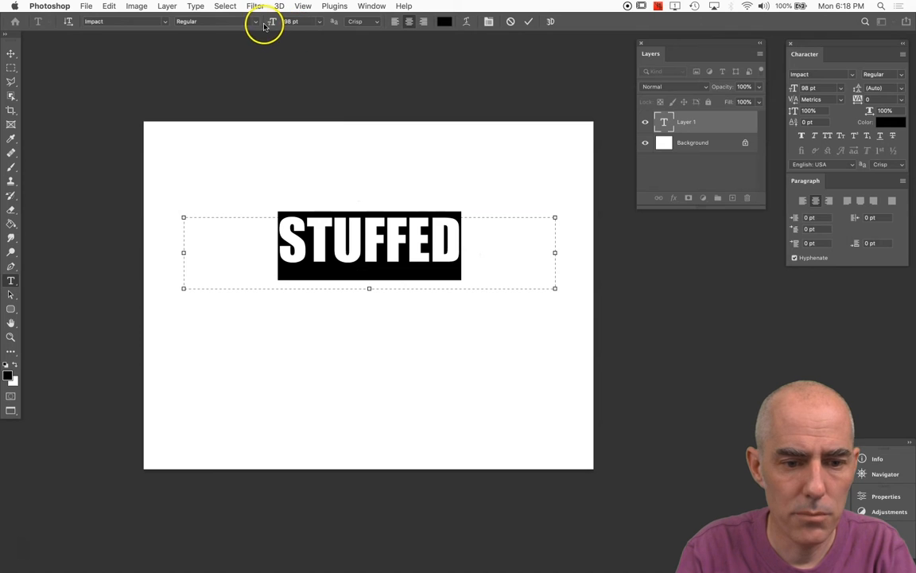
left_click_drag(270, 22, 274, 22)
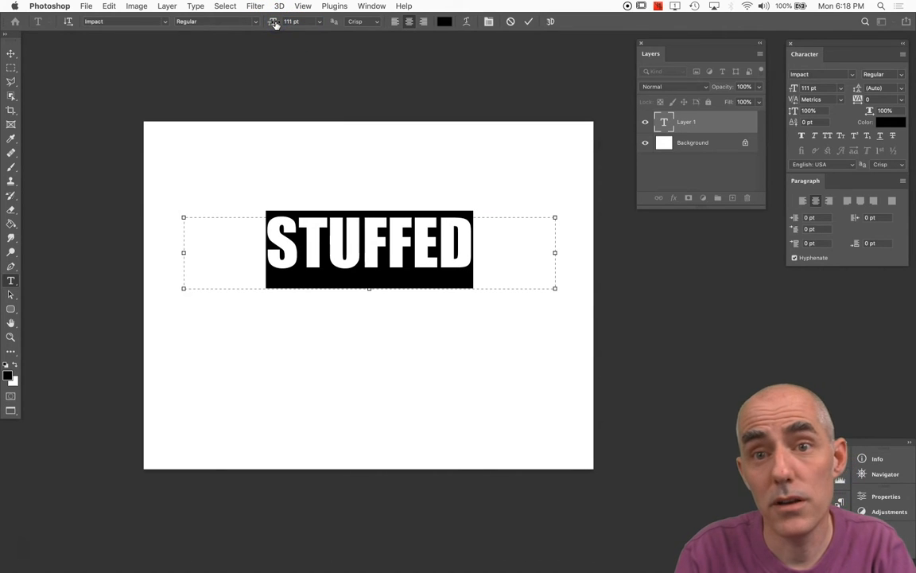
left_click_drag(275, 22, 355, 30)
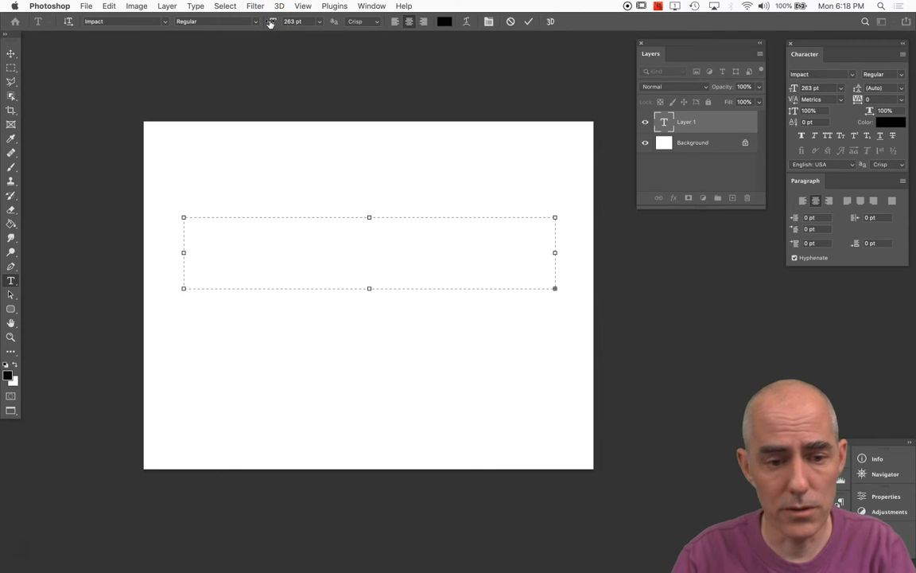
left_click_drag(271, 23, 198, 22)
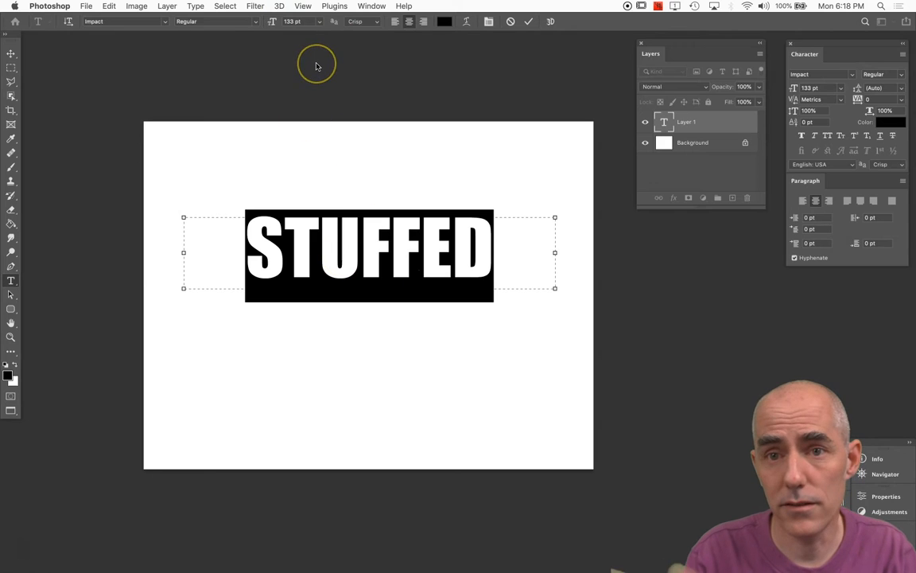
left_click(9, 54)
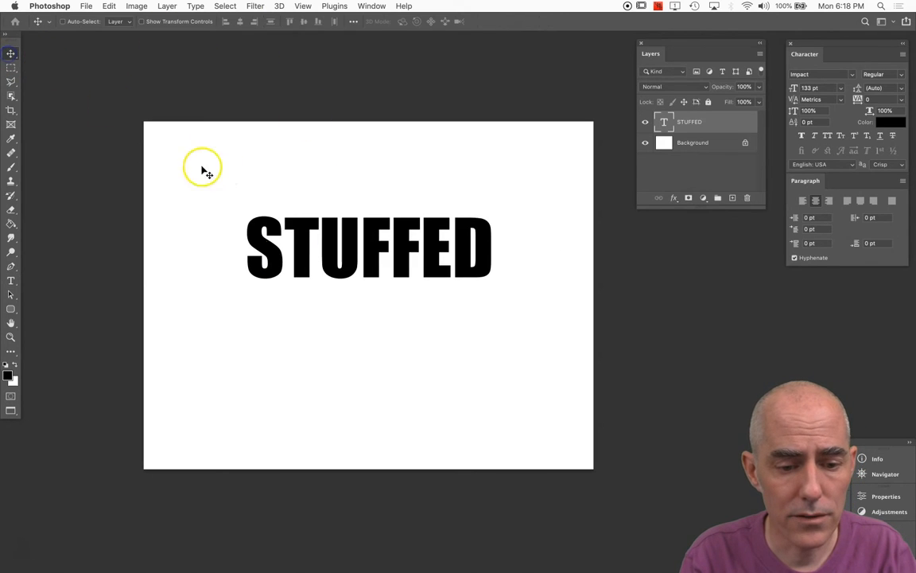
Step: Warp the STUFFED text with the horizontal Bulge style at +80% bend, and move it down to the middle of the canvas
key("t")
left_click(350, 243)
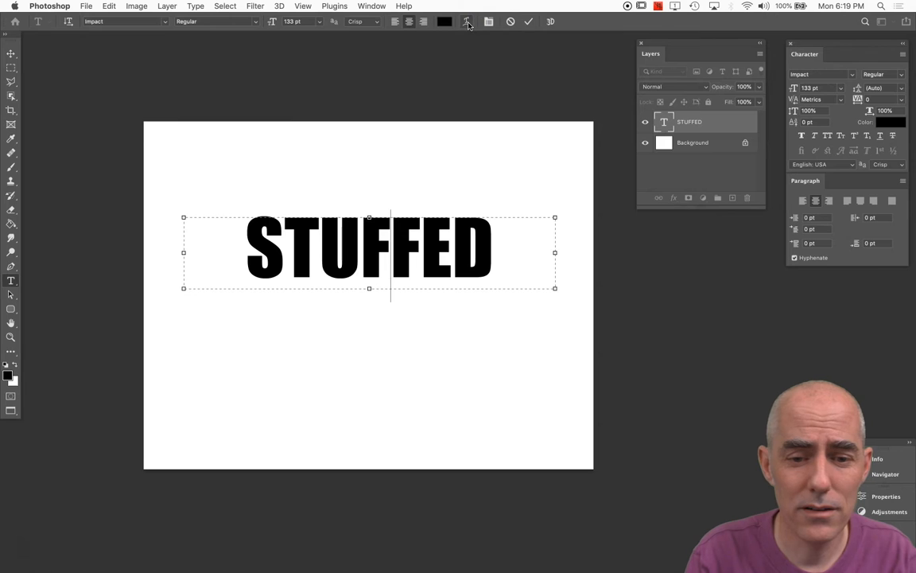
left_click(466, 22)
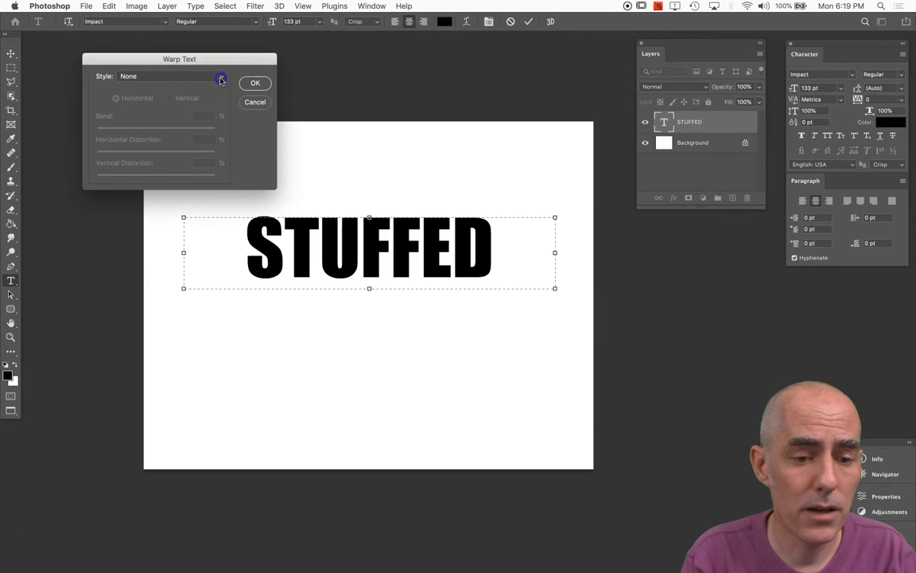
left_click(222, 80)
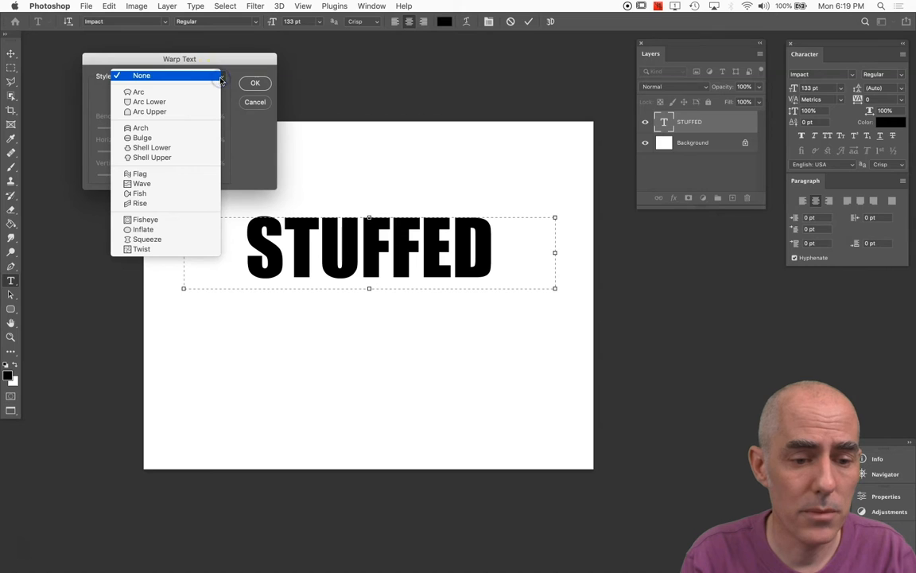
left_click(181, 137)
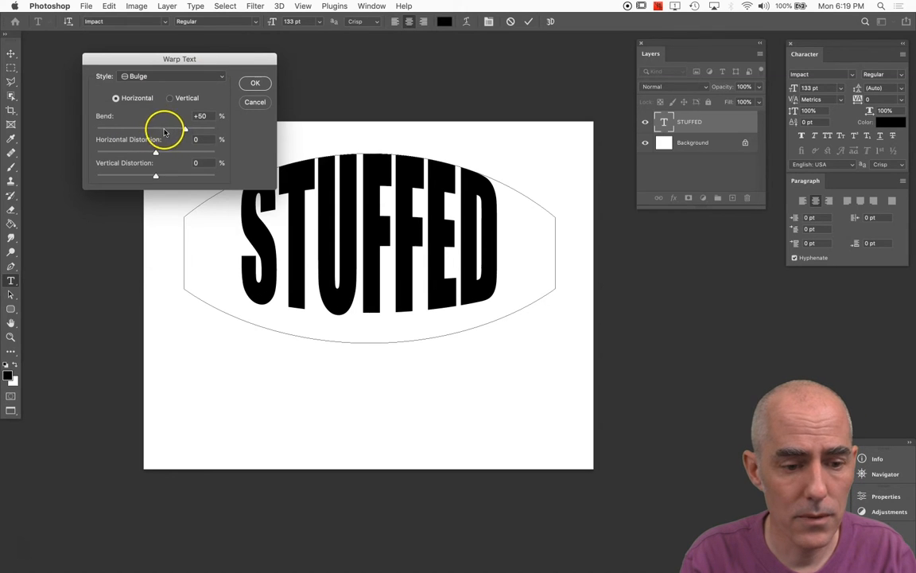
left_click_drag(182, 137, 203, 138)
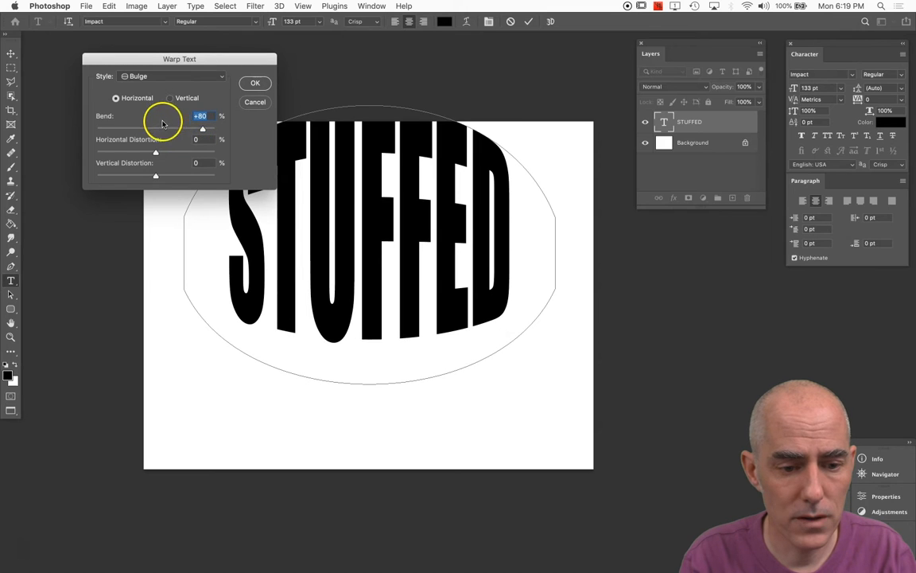
left_click(255, 83)
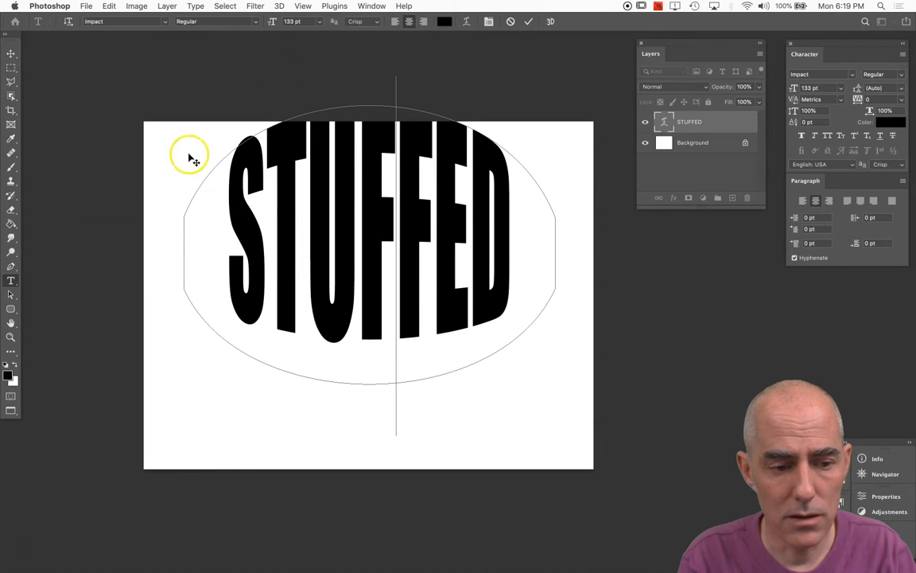
left_click_drag(180, 148, 181, 189)
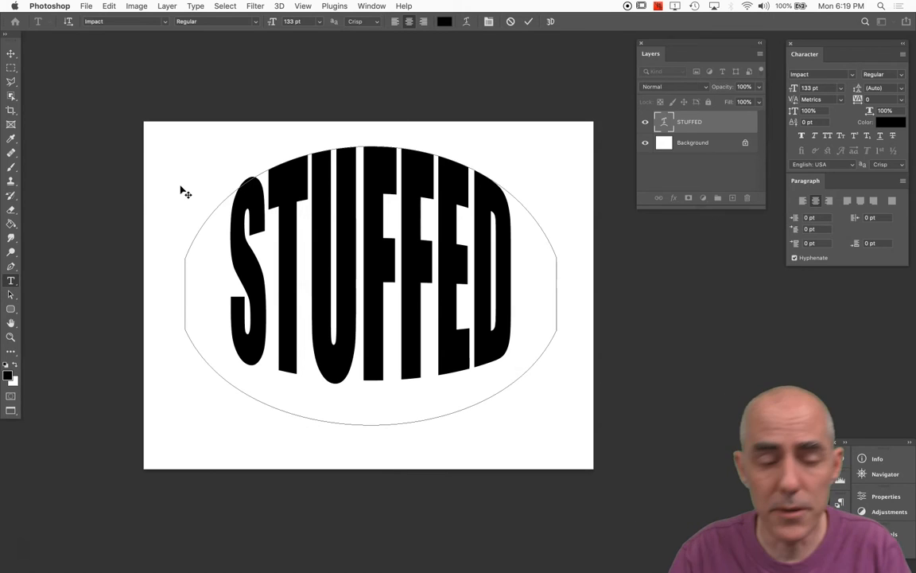
Step: Replace the entire warped word with INFLATED
left_click(206, 213)
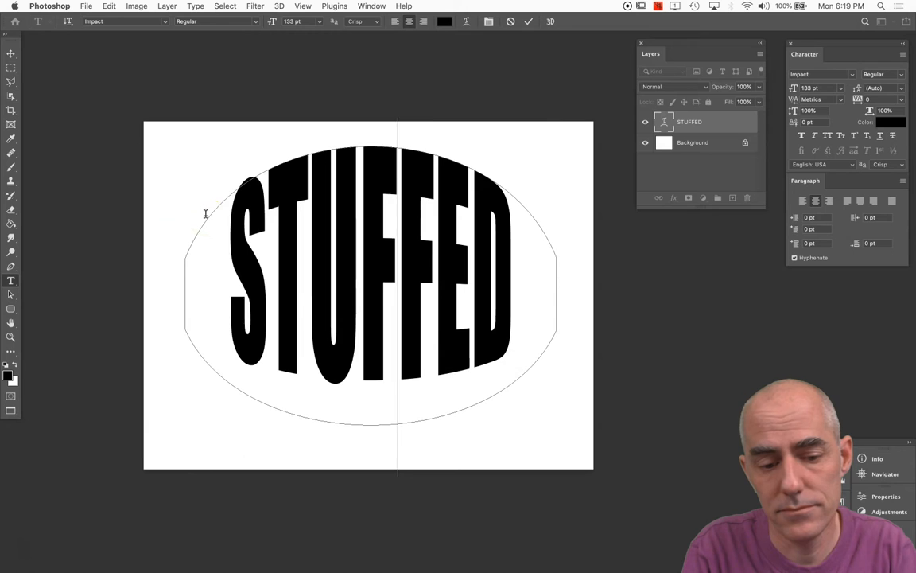
key("super+a")
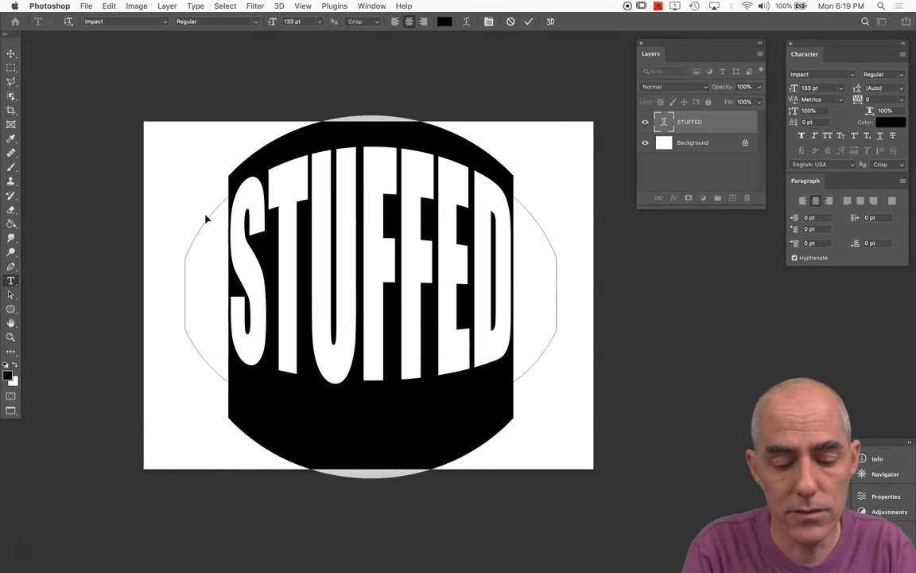
type("i")
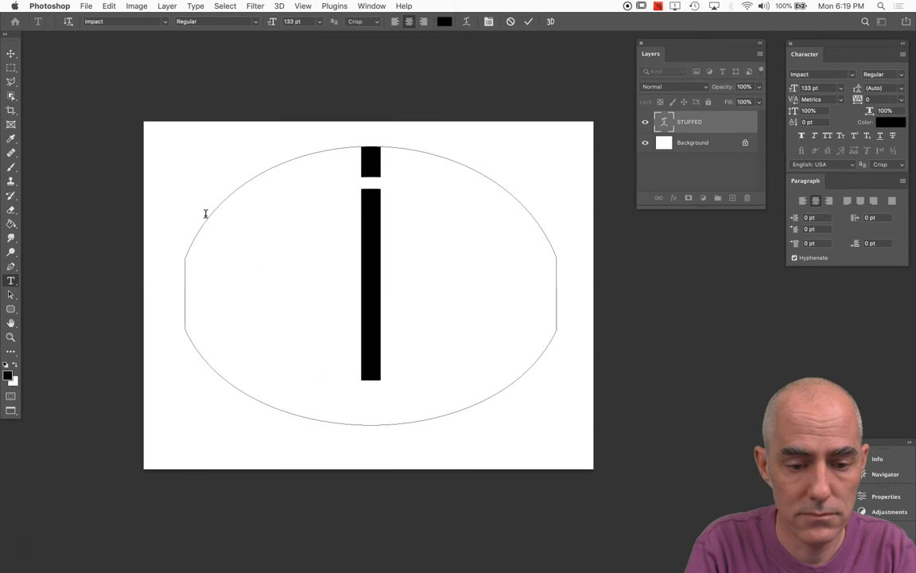
key("BackSpace")
type("INFLATED")
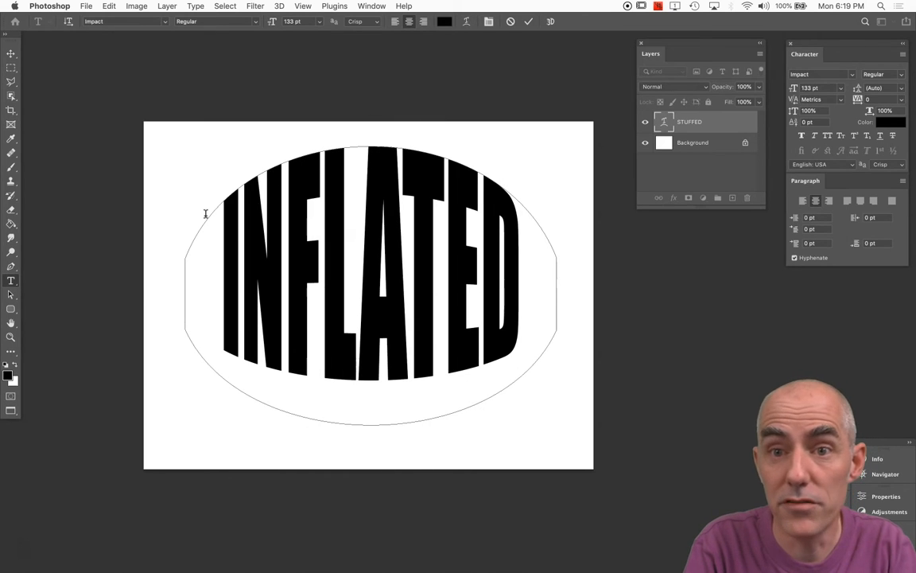
Step: Try a +94% horizontal distortion on the text's Bulge warp, then set it to -4% and accept the warp
left_click(387, 109)
left_click(466, 22)
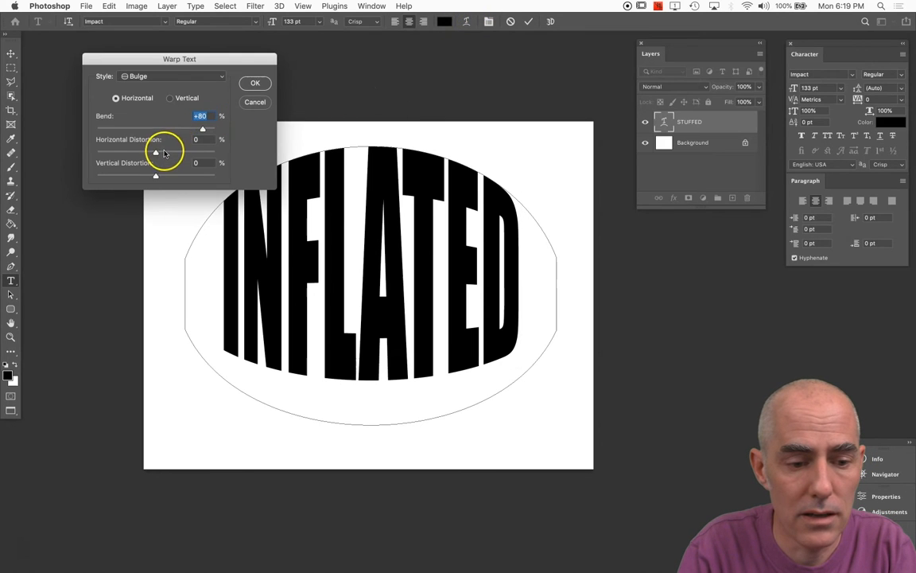
left_click_drag(156, 151, 211, 152)
left_click(213, 162)
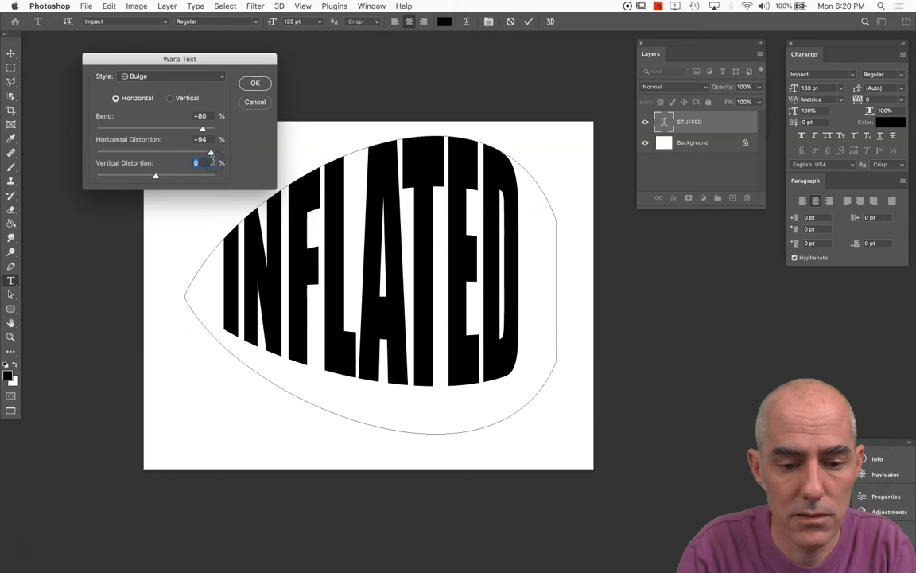
left_click_drag(212, 154, 153, 155)
left_click(244, 82)
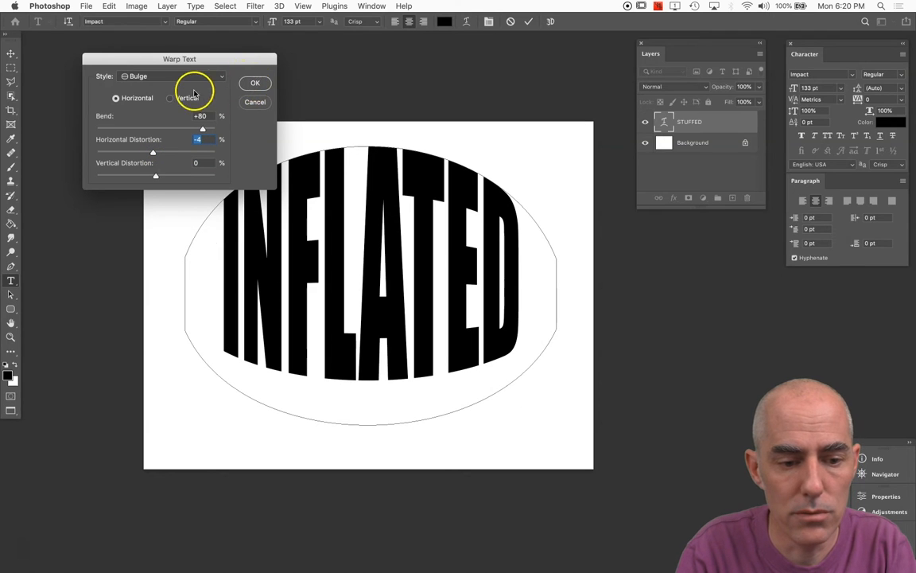
left_click(254, 85)
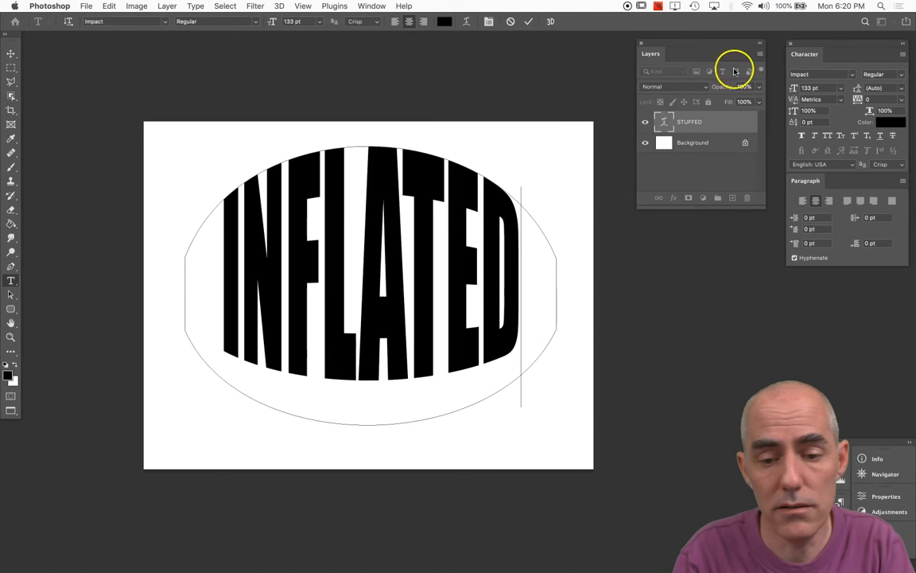
Step: Try the Flag, Twist and Arc warp styles on the INFLATED text
left_click(466, 22)
left_click(213, 77)
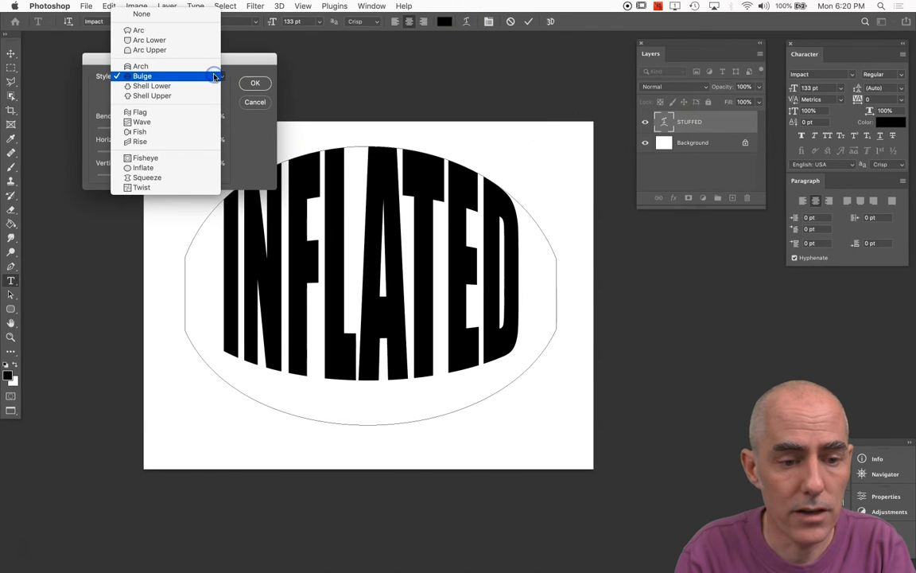
left_click(191, 113)
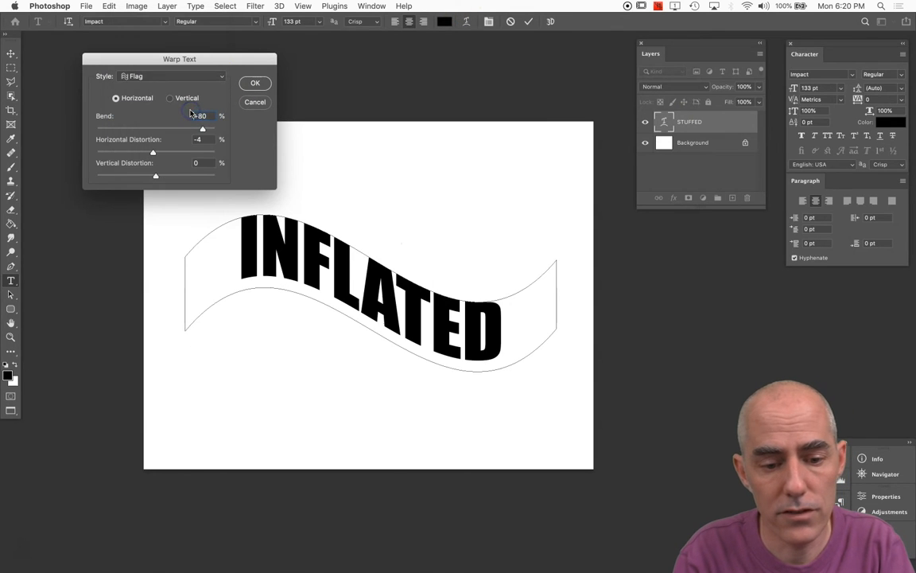
left_click(221, 80)
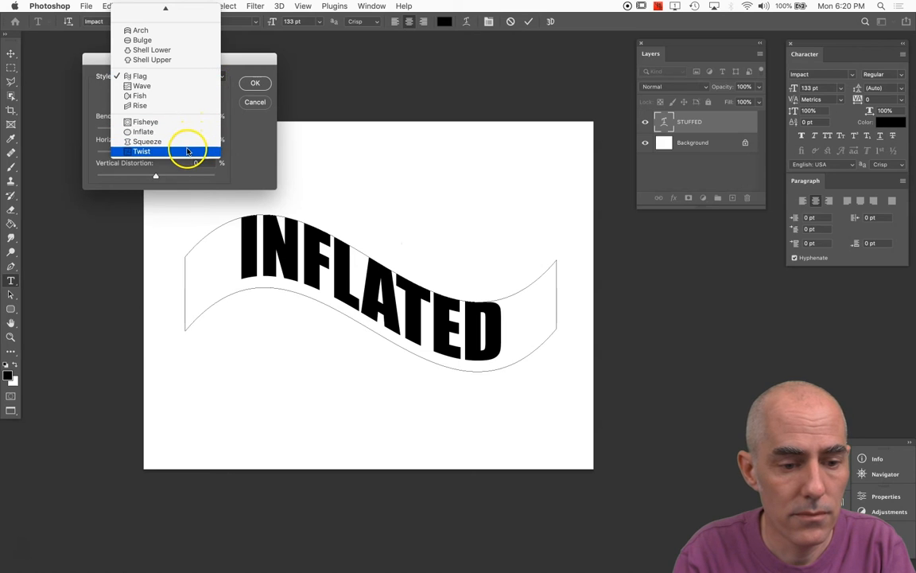
left_click(187, 151)
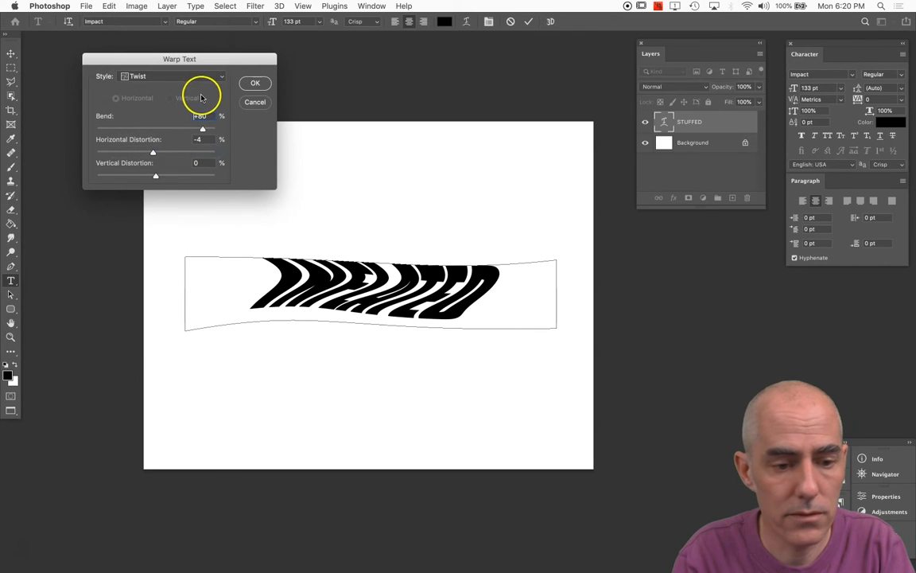
left_click(222, 75)
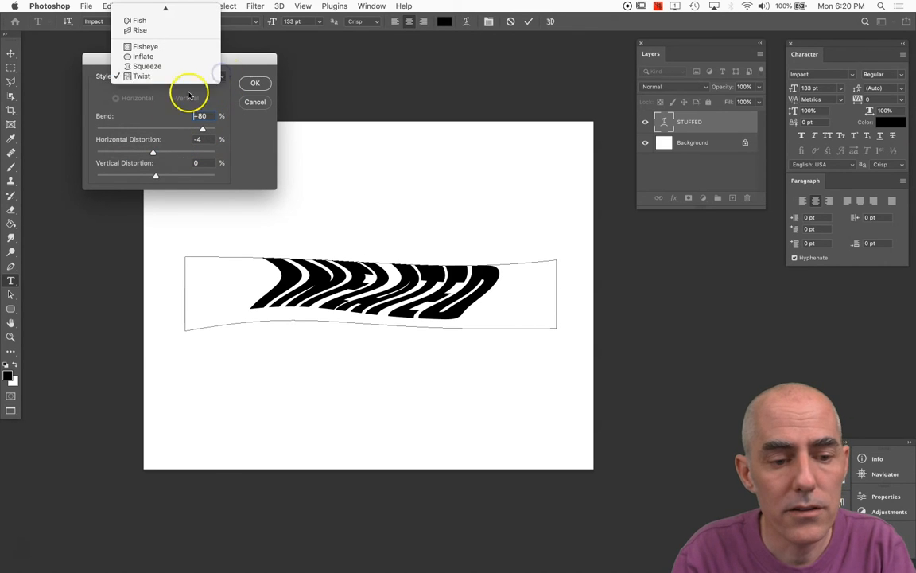
scroll(191, 57, "up", 1)
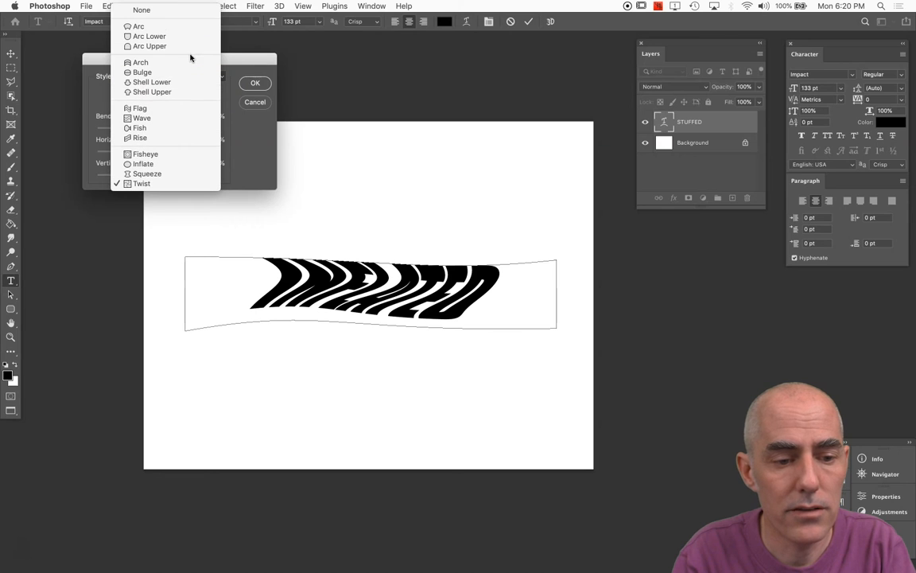
left_click(175, 27)
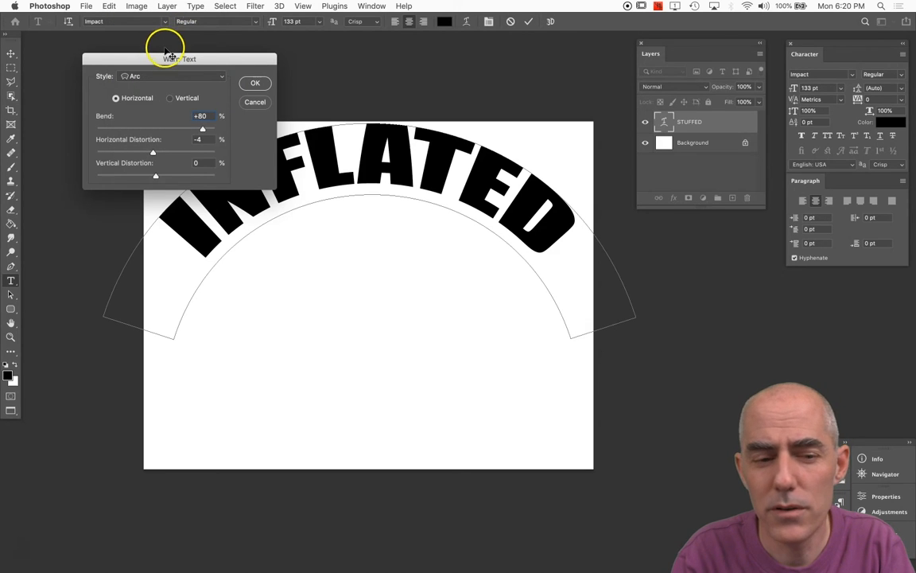
Step: Try the Twist warp style on the INFLATED text, then return it to the Bulge style and accept the warp
left_click(166, 78)
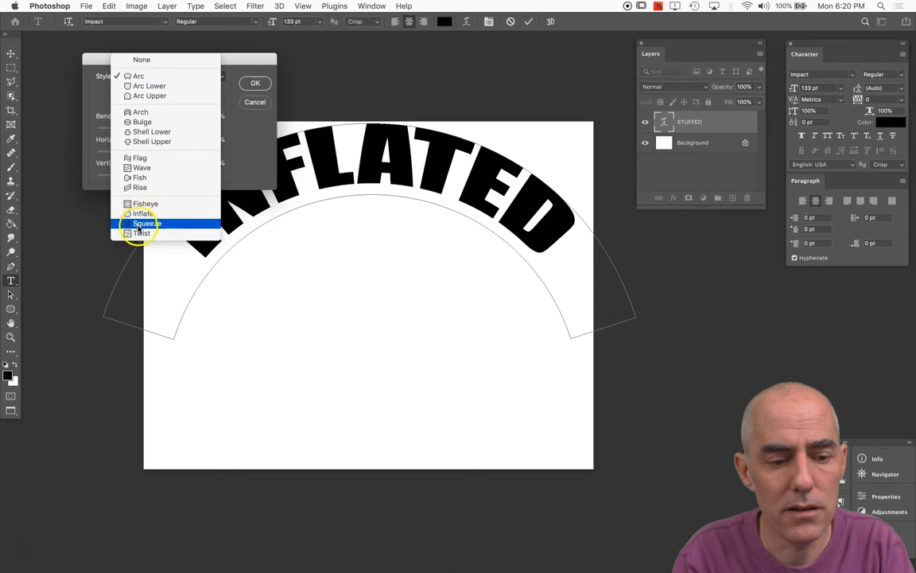
left_click(140, 234)
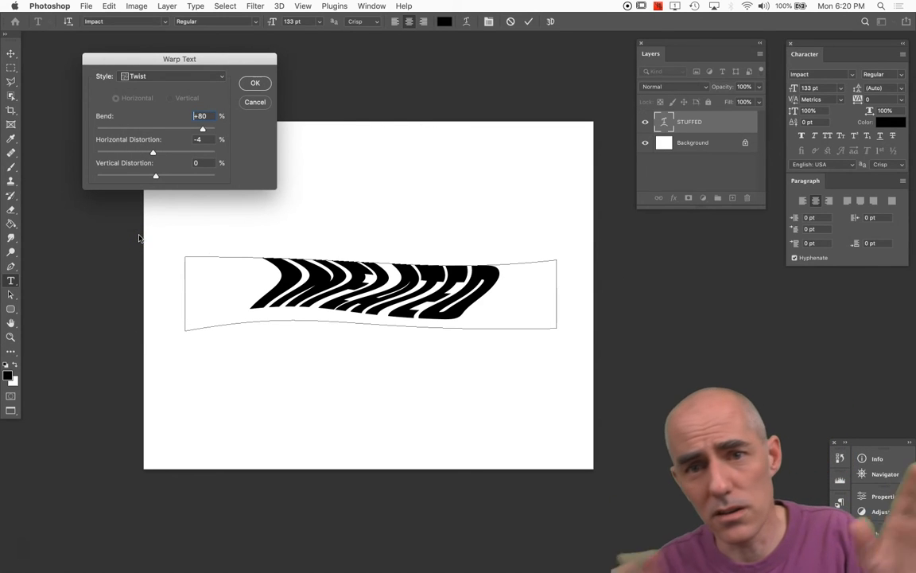
left_click(83, 274)
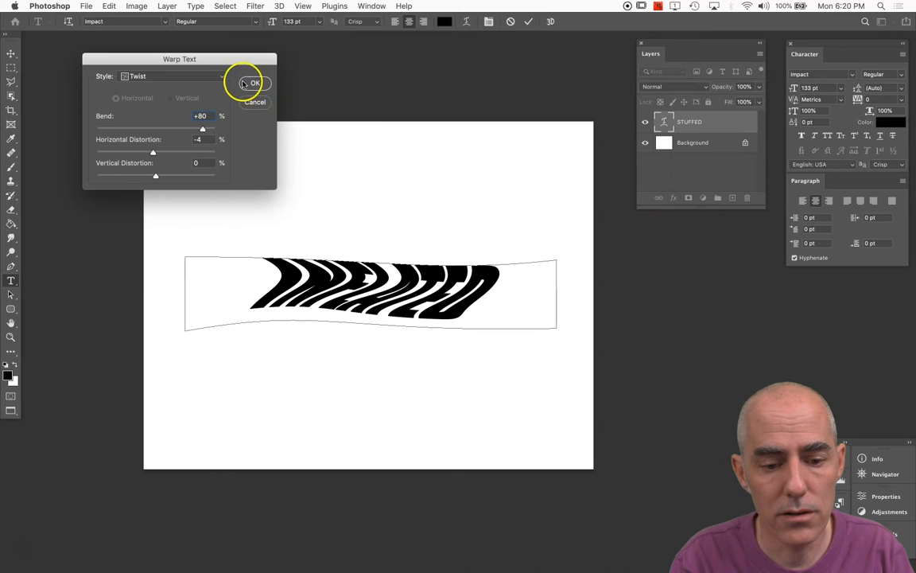
left_click(211, 76)
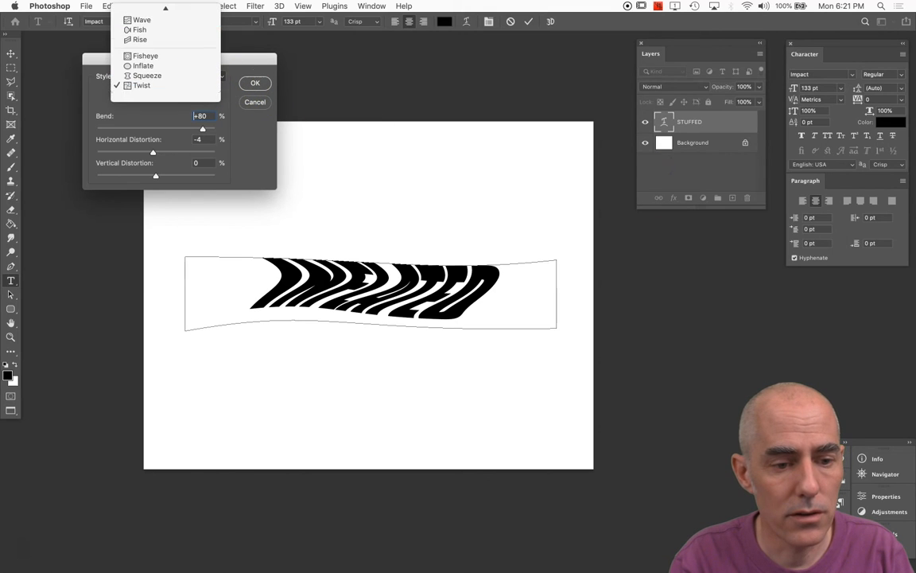
left_click(187, 73)
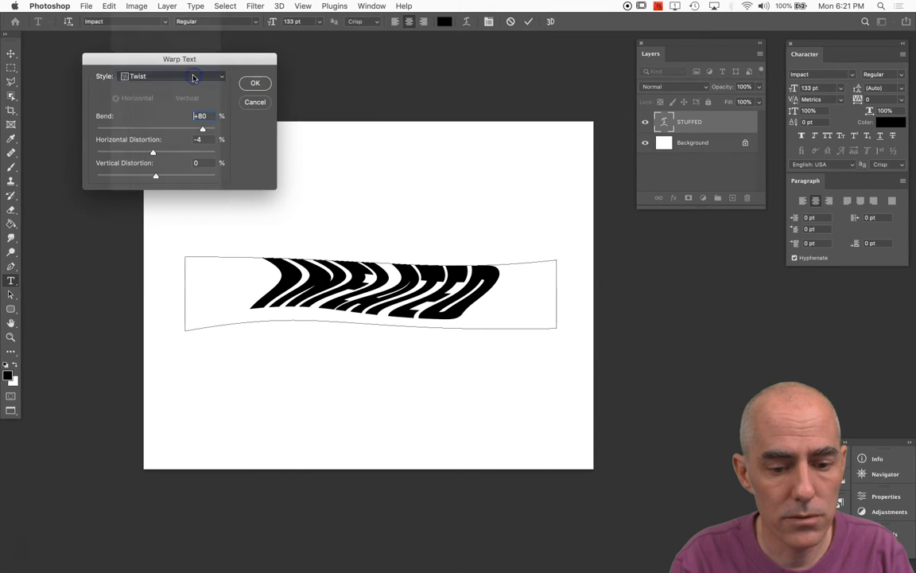
left_click(264, 84)
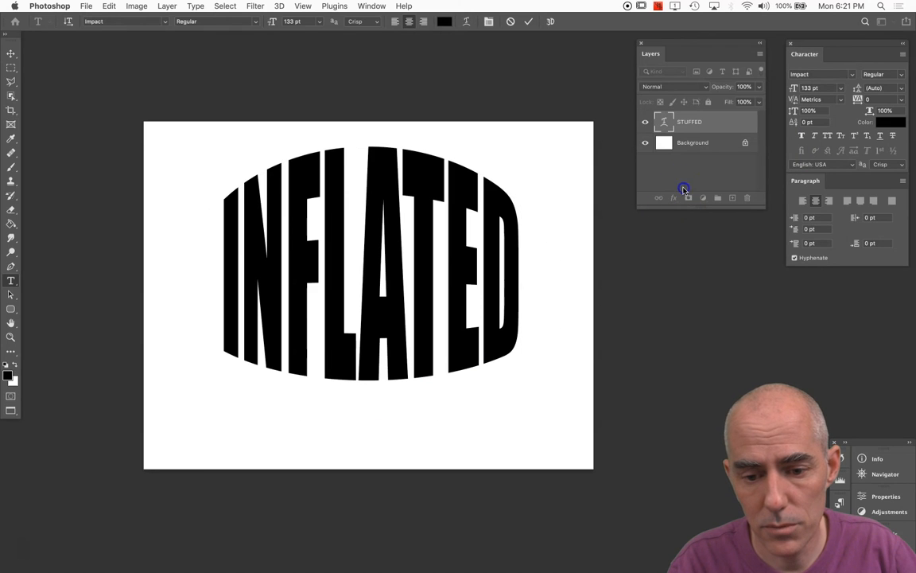
Step: Open the layer style settings for the INFLATED text layer and try a Gradient Overlay, switching it off again
left_click(685, 131)
left_click(674, 198)
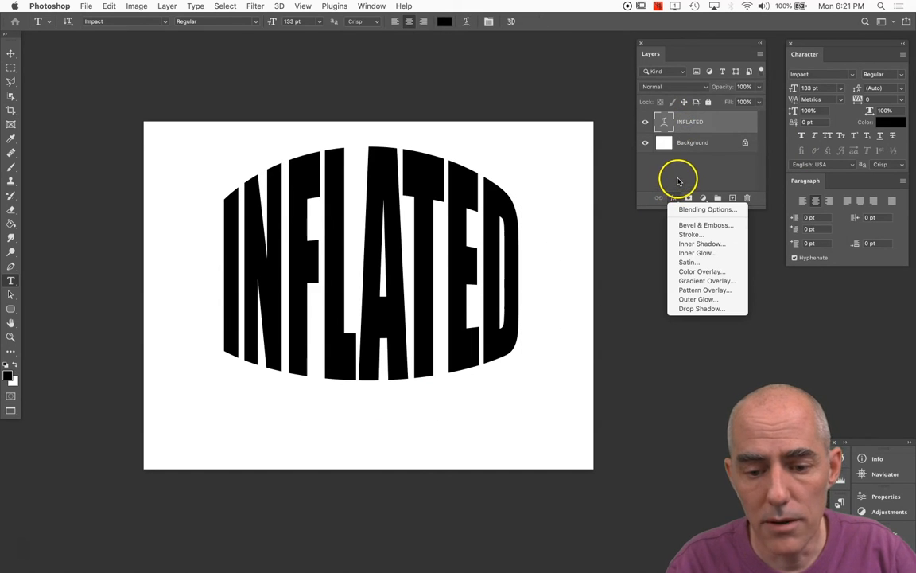
left_click(696, 283)
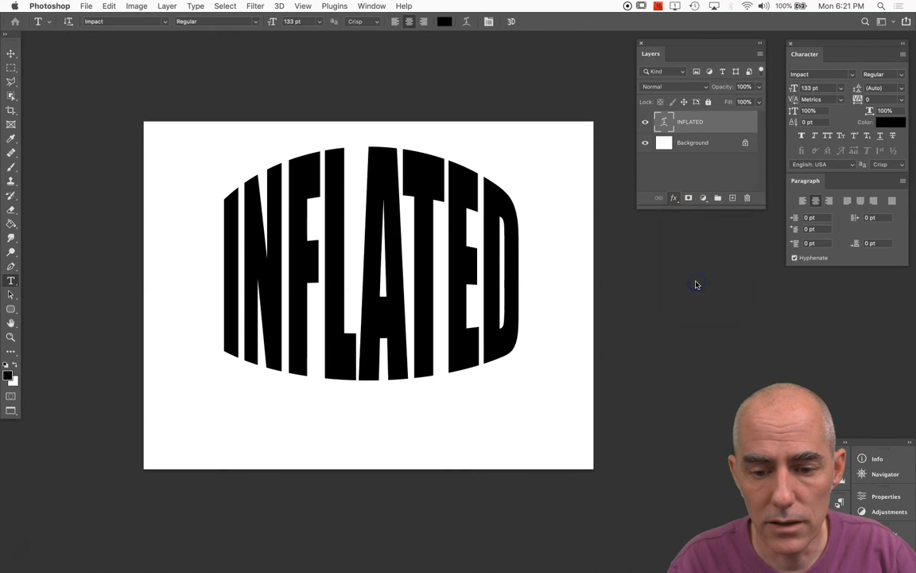
left_click_drag(567, 308, 625, 220)
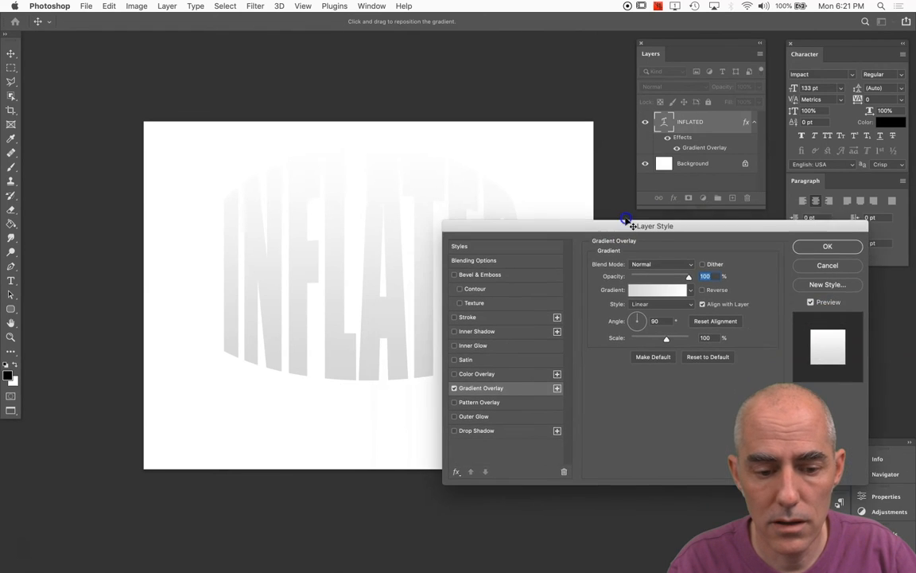
left_click(456, 383)
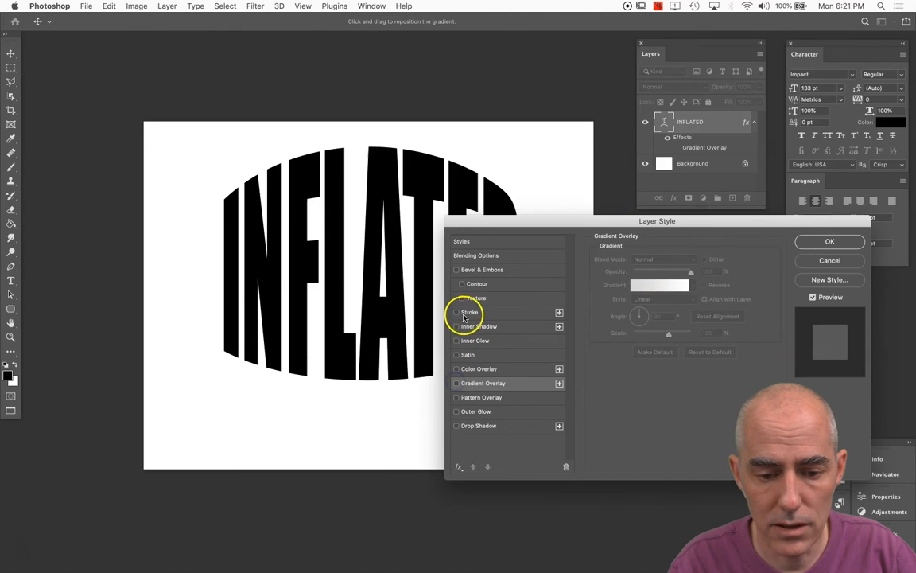
Step: Try Bevel & Emboss on the INFLATED text, then apply the rainbow Inner Glow instead and accept the layer style
left_click(456, 269)
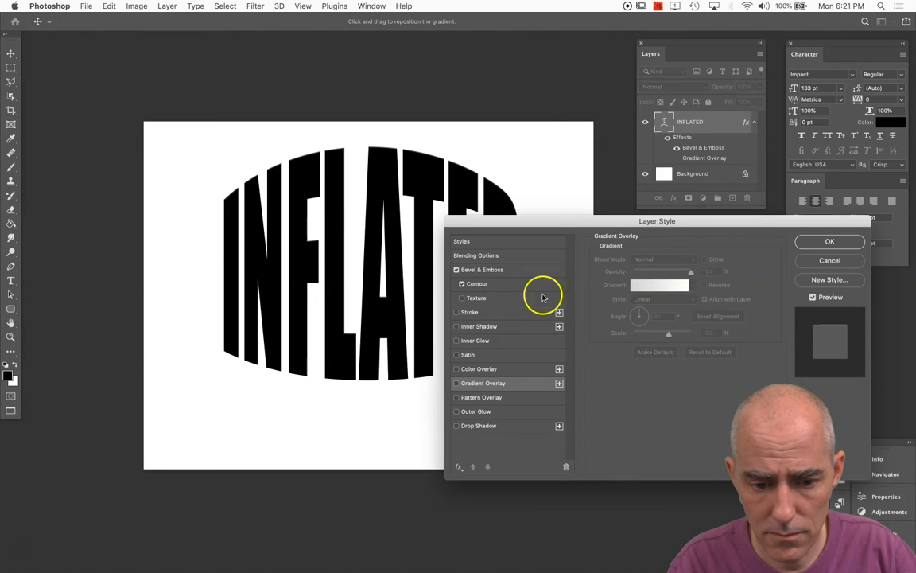
left_click(517, 269)
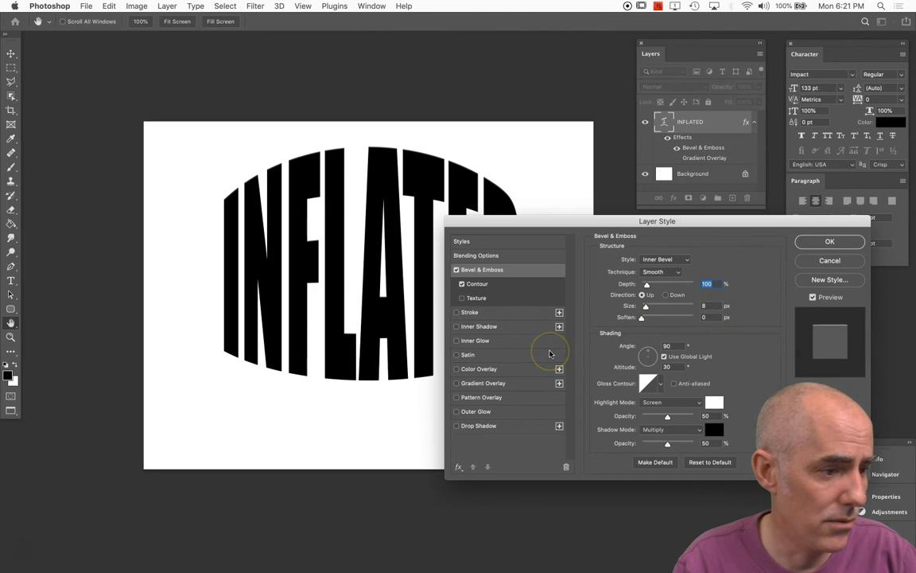
left_click(457, 270)
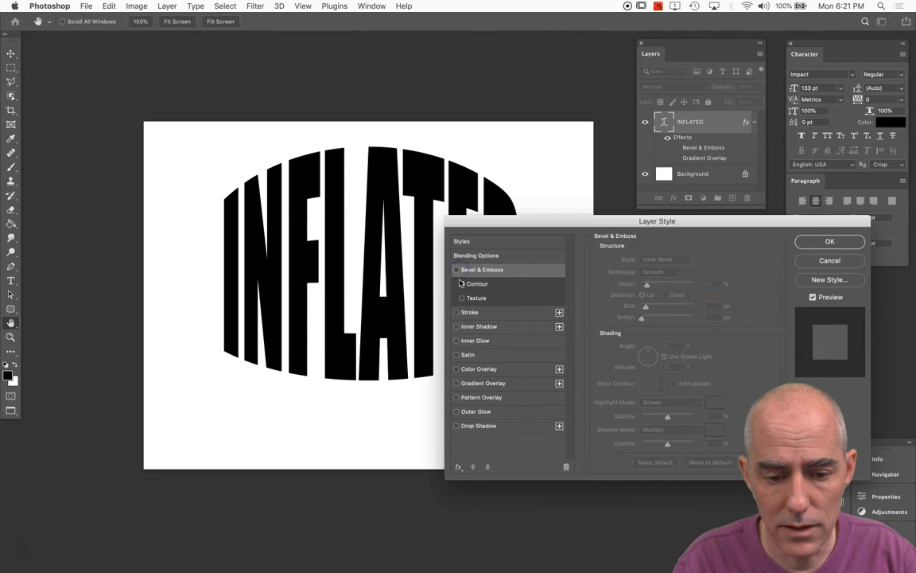
left_click(456, 340)
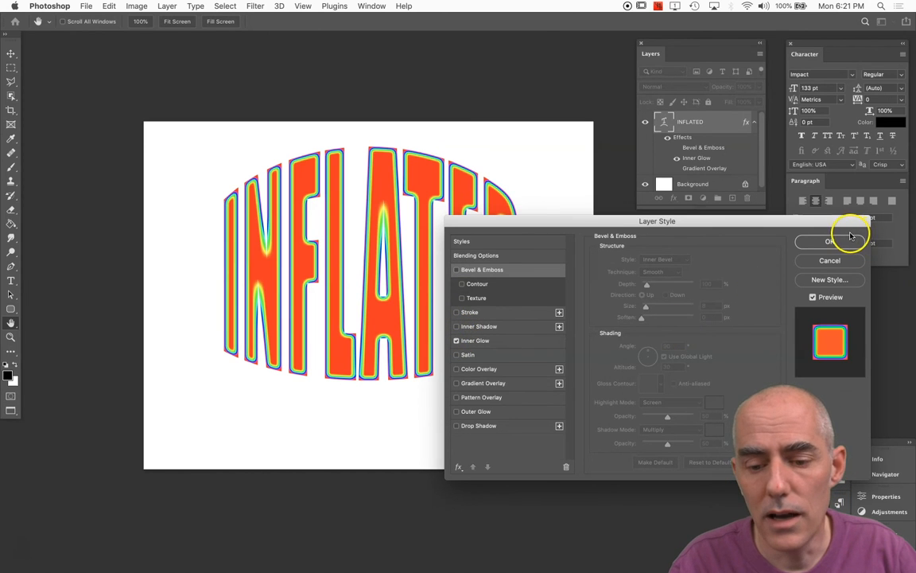
left_click(816, 241)
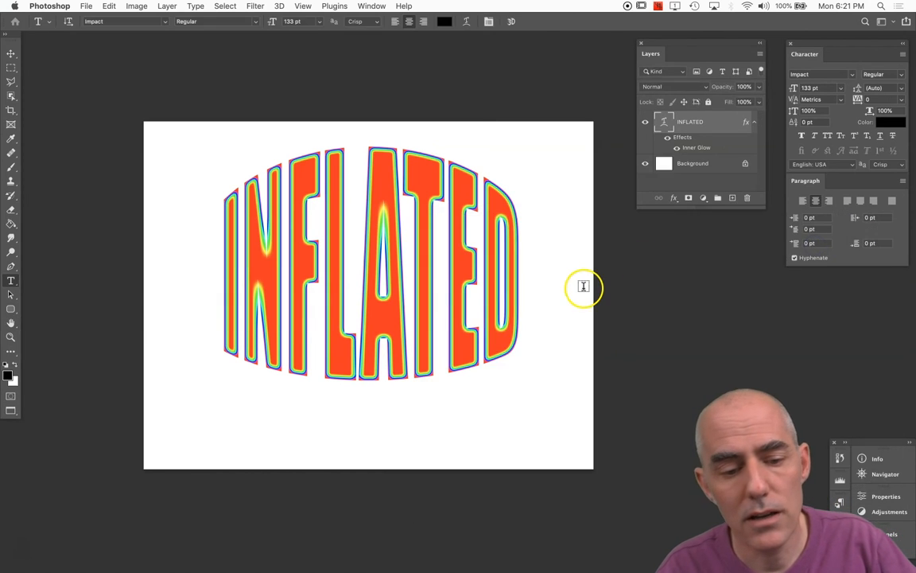
Step: Replace the entire warped word with ATE A WATER
left_click(408, 287)
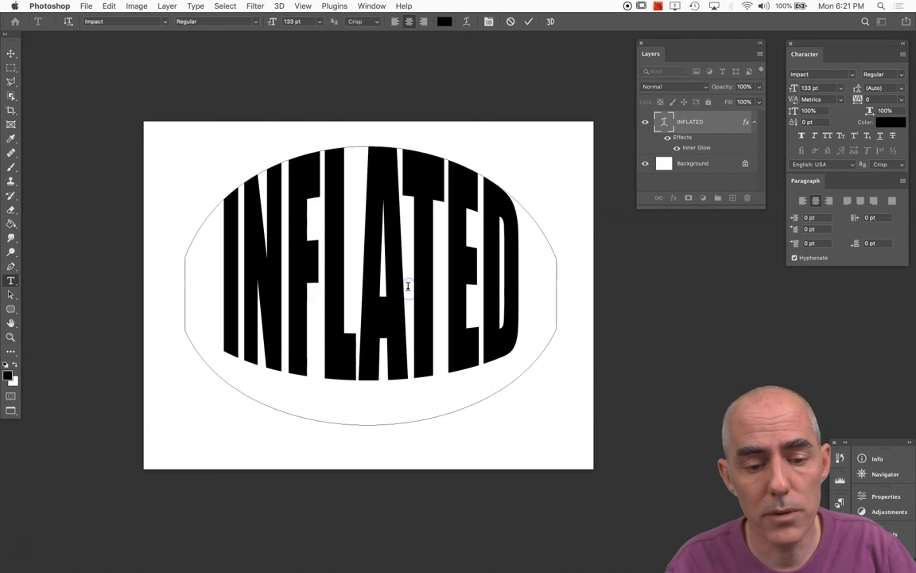
key("super+a")
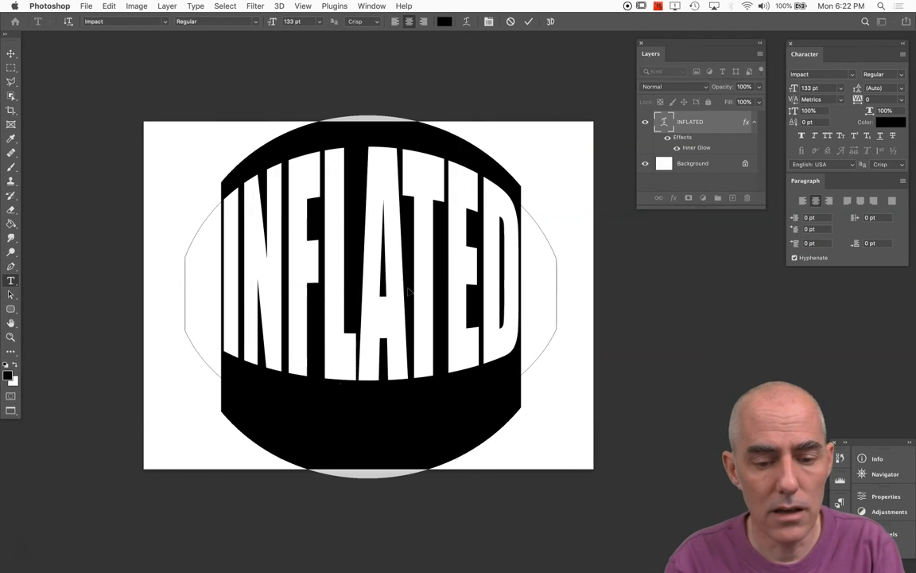
type("ATE")
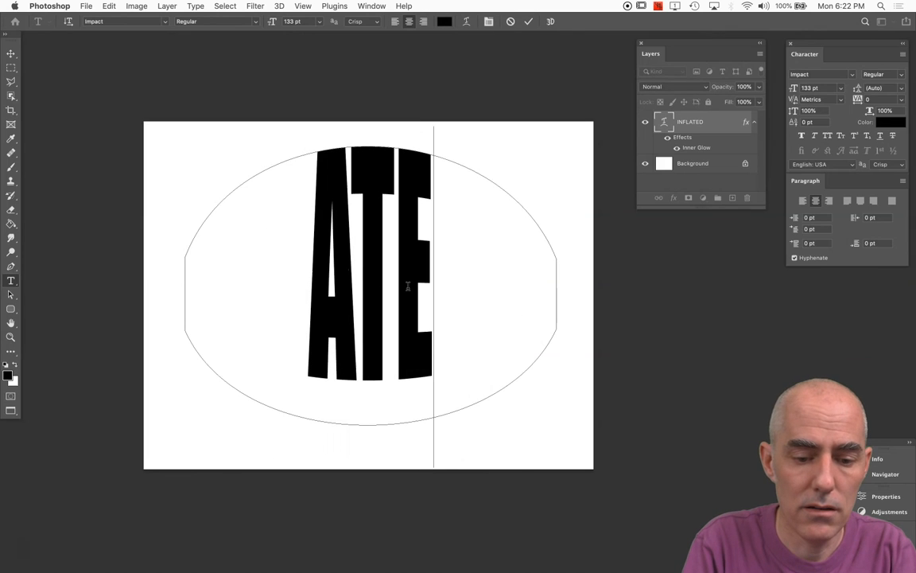
type(" A WATER")
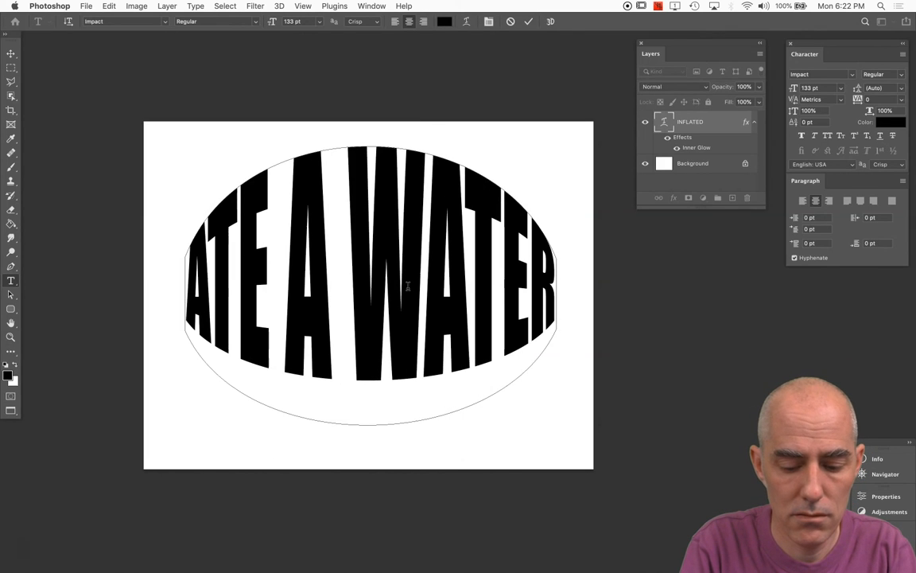
Step: Delete the word WATER from the end of the warped text
key("BackSpace")
key("BackSpace")
key("BackSpace")
type("-")
key("BackSpace")
key("BackSpace")
key("BackSpace")
key("BackSpace")
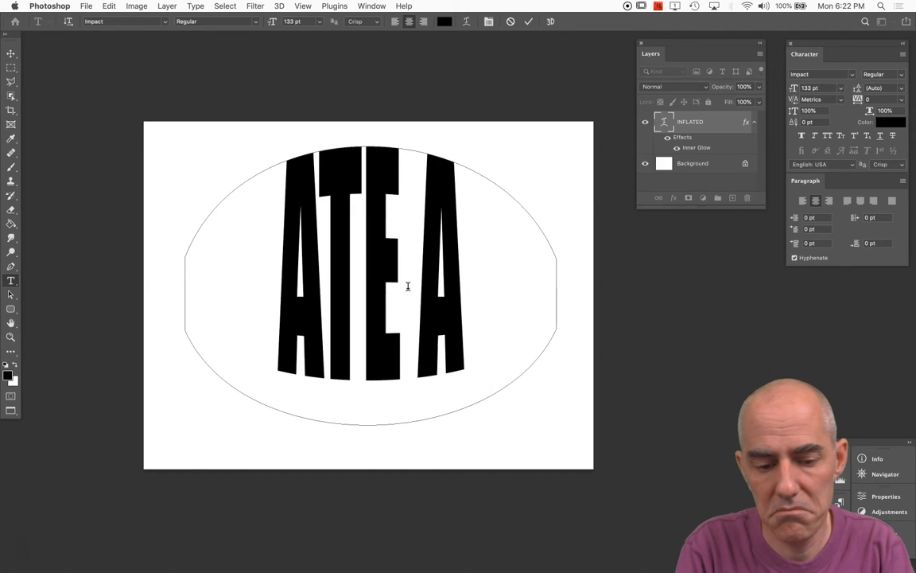
key("super+z")
key("BackSpace")
key("BackSpace")
key("BackSpace")
key("BackSpace")
key("BackSpace")
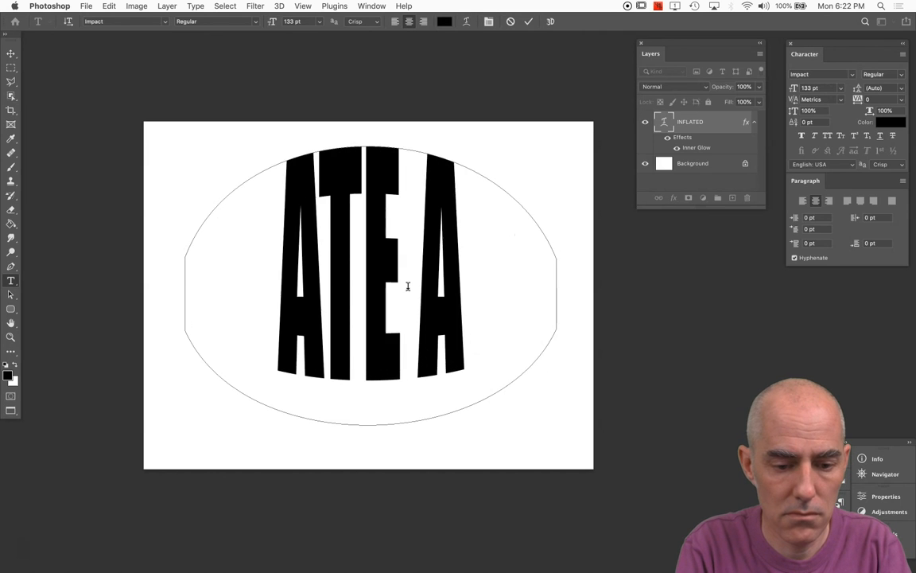
Step: Replace the final A with TOO so the text reads ATE TOO, and try adding another word starting with MU
key("BackSpace")
key("BackSpace")
type("TOO")
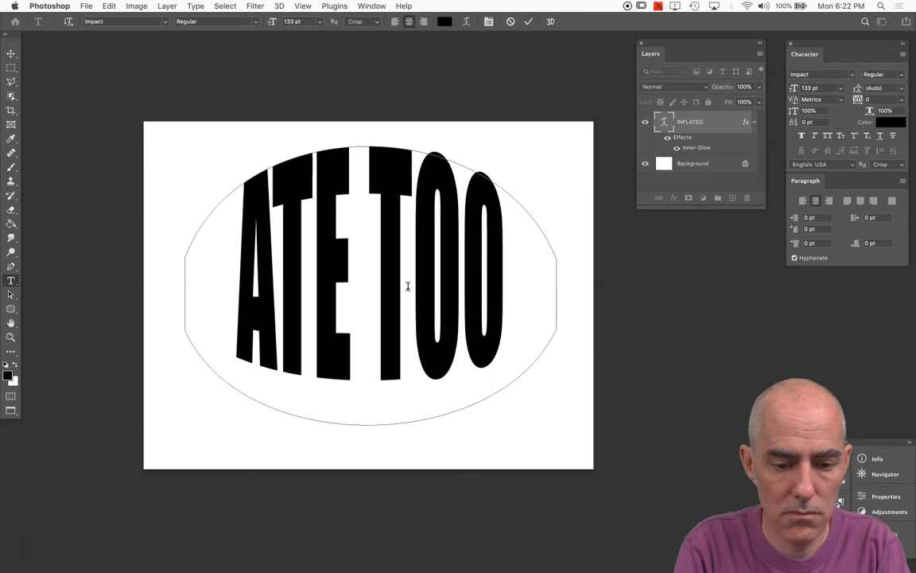
type(" MU")
key("BackSpace")
key("BackSpace")
key("BackSpace")
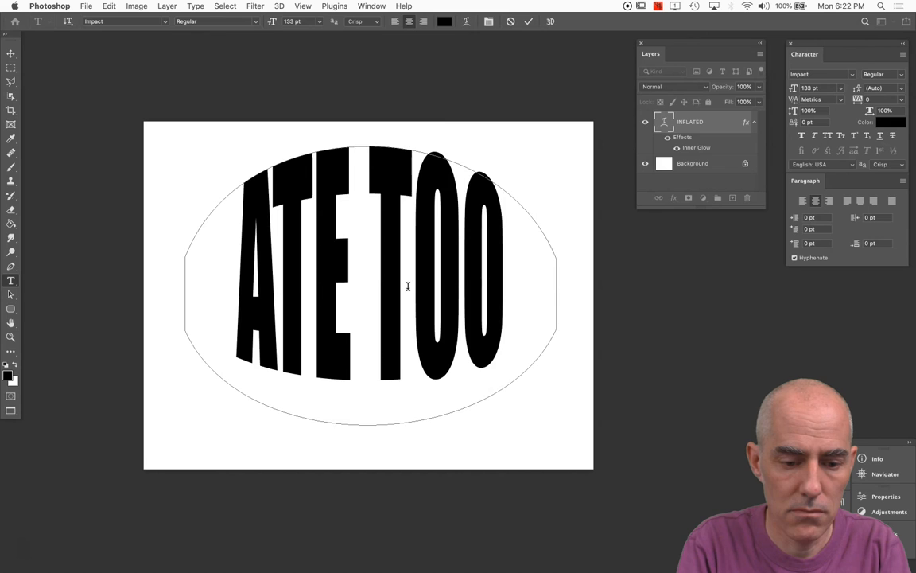
Step: Replace the entire warped text with THANKSGIVING
key("super+a")
type("T")
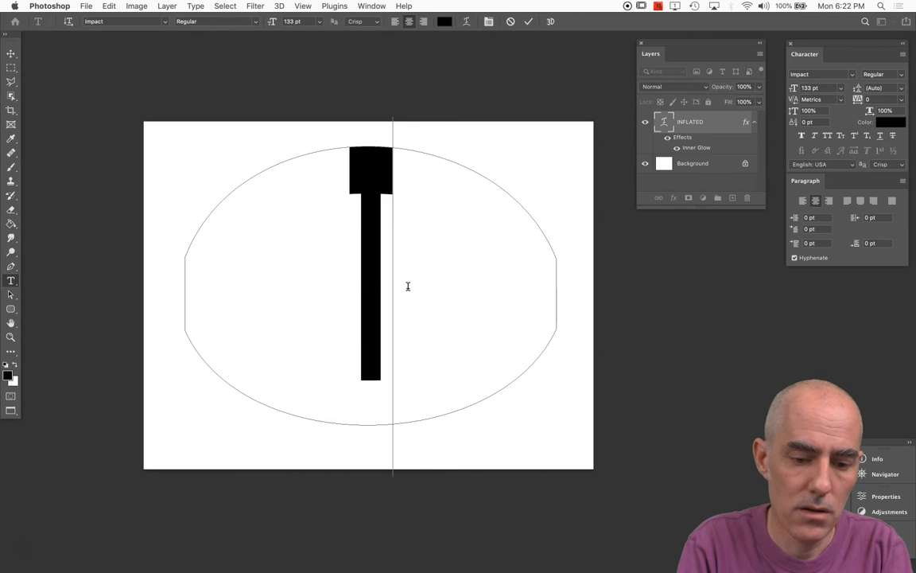
type("HANKSGIV-")
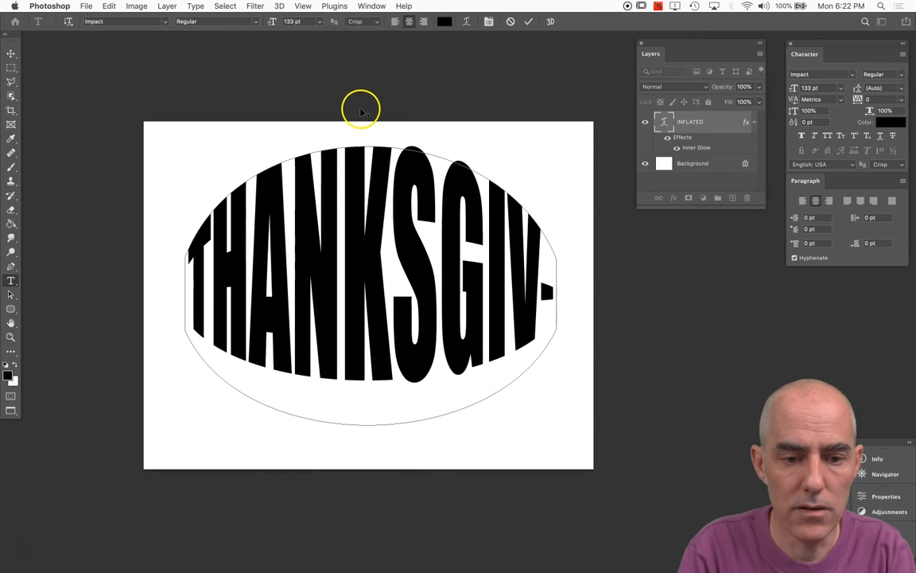
Step: Set the font size of the entire THANKSGIVING text to 125 pt, then reduce it to 100 pt
key("super+a")
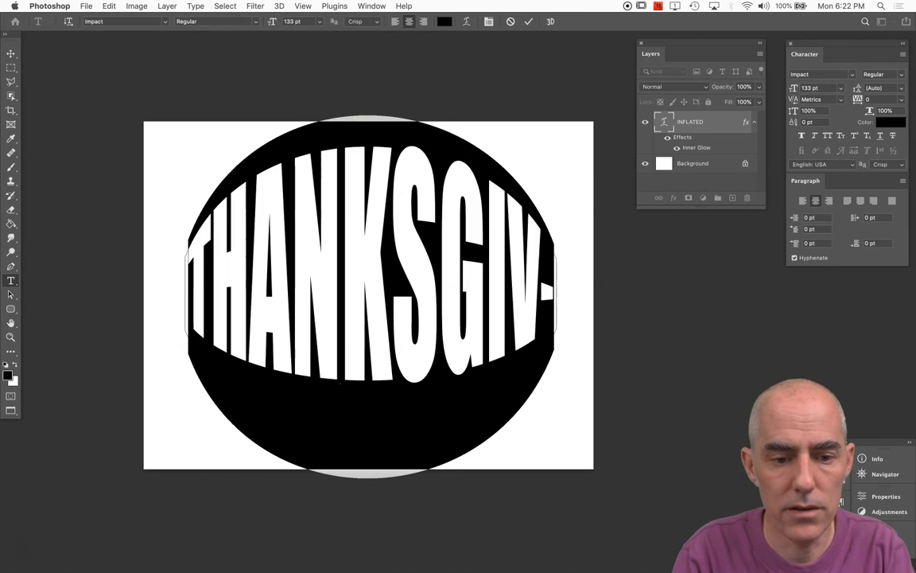
left_click(319, 22)
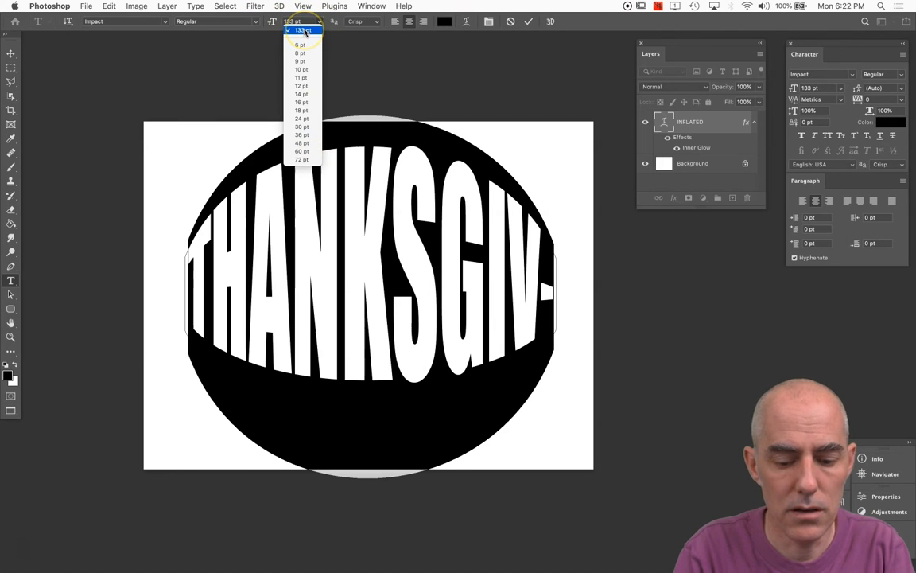
type("12")
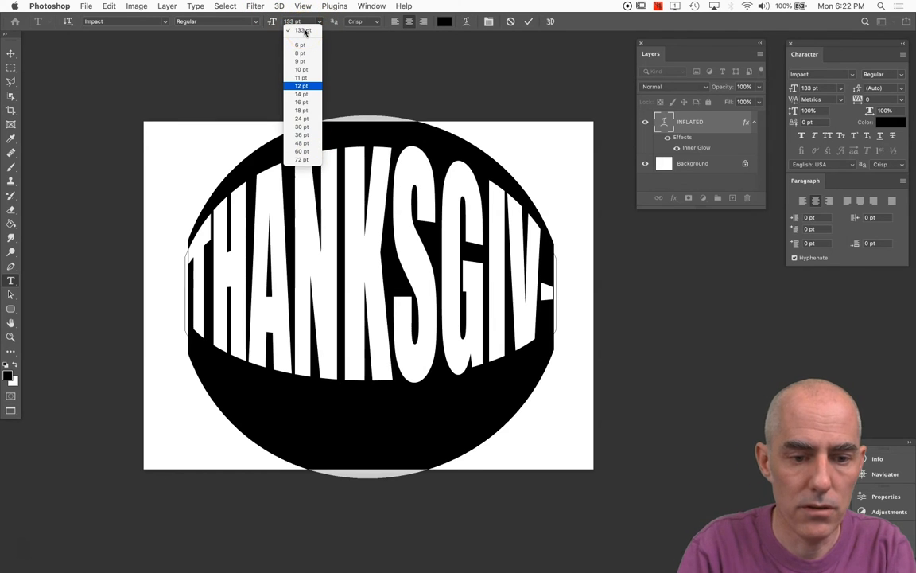
left_click(303, 31)
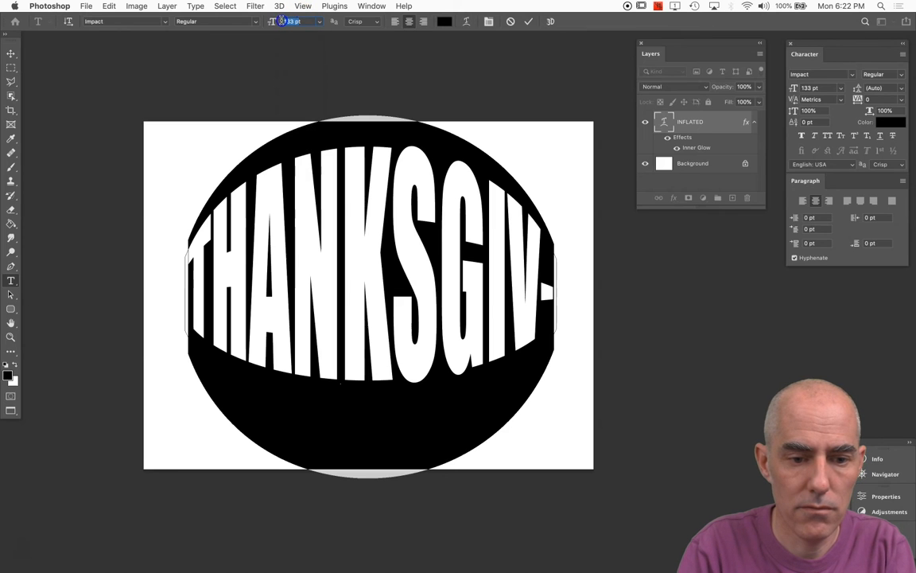
type("125")
key("Return")
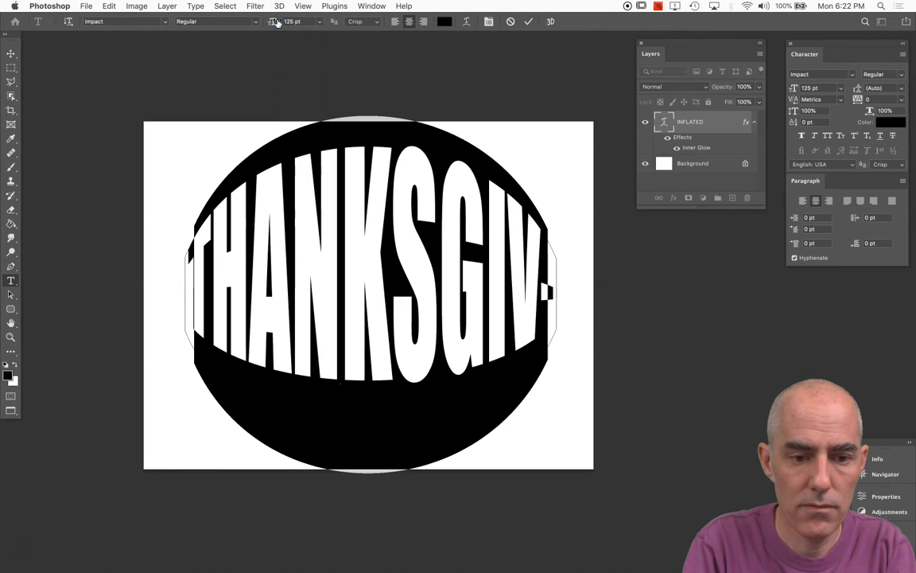
left_click(291, 21)
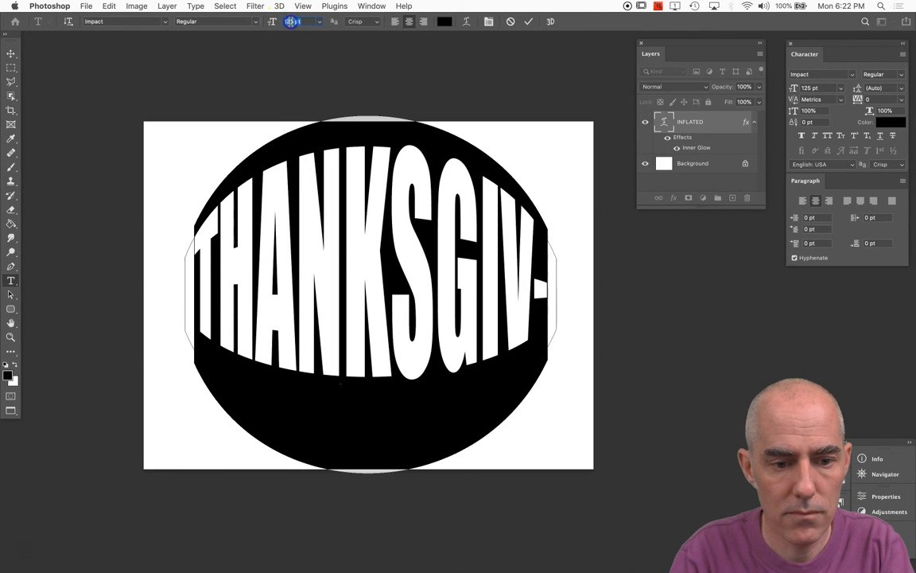
type("100")
key("Return")
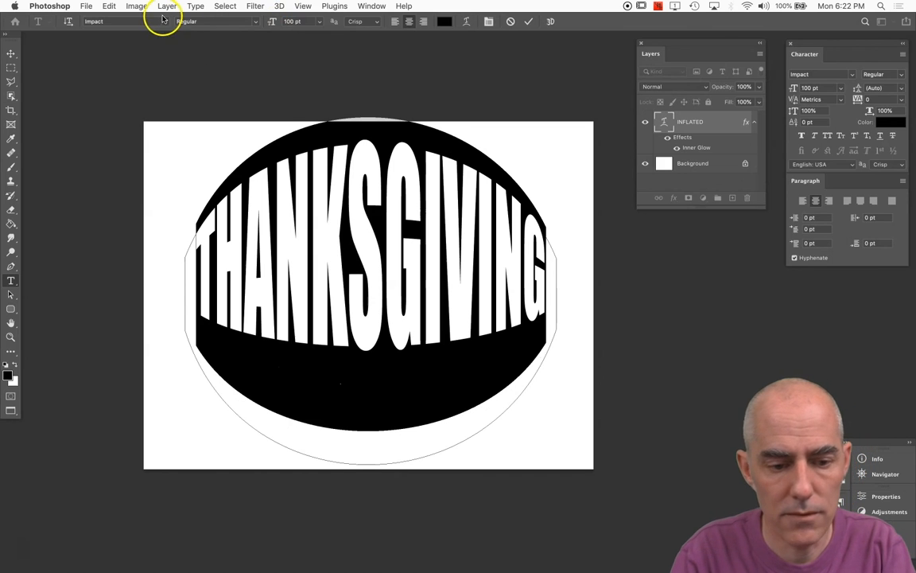
Step: Commit the text edit and move the THANKSGIVING text down to the middle of the canvas
left_click(12, 50)
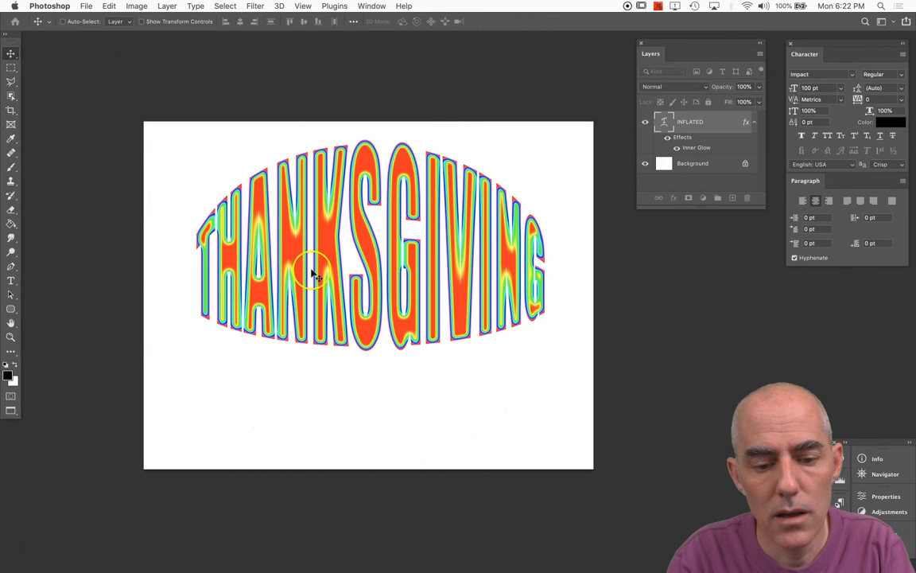
left_click_drag(398, 260, 398, 299)
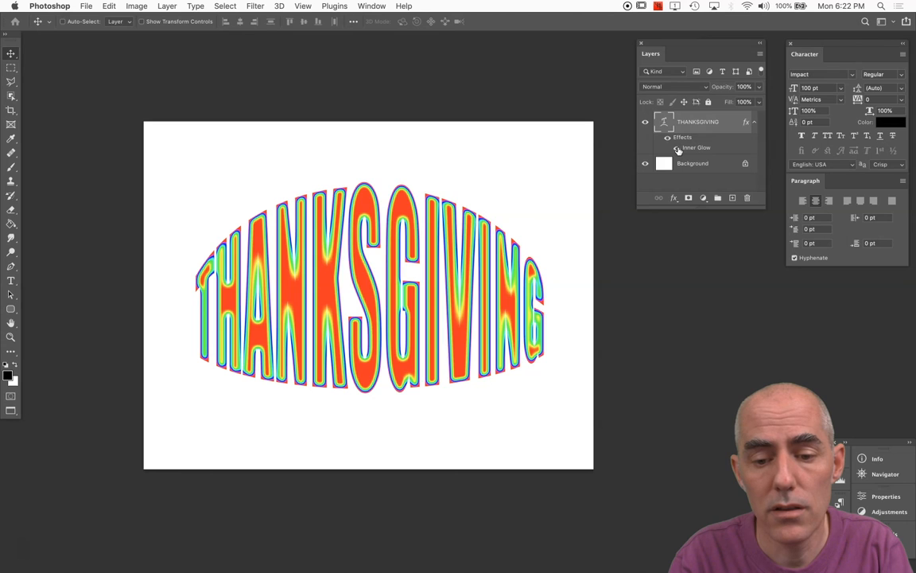
Step: Toggle the Inner Glow off and back on to compare, and add a Drop Shadow effect to the THANKSGIVING layer
left_click(677, 148)
left_click(677, 148)
left_click(674, 197)
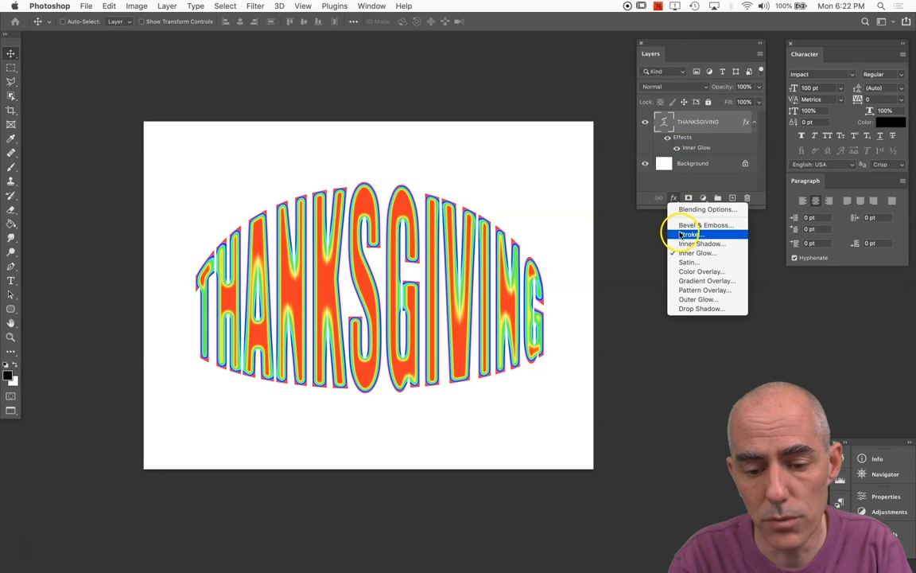
left_click(624, 243)
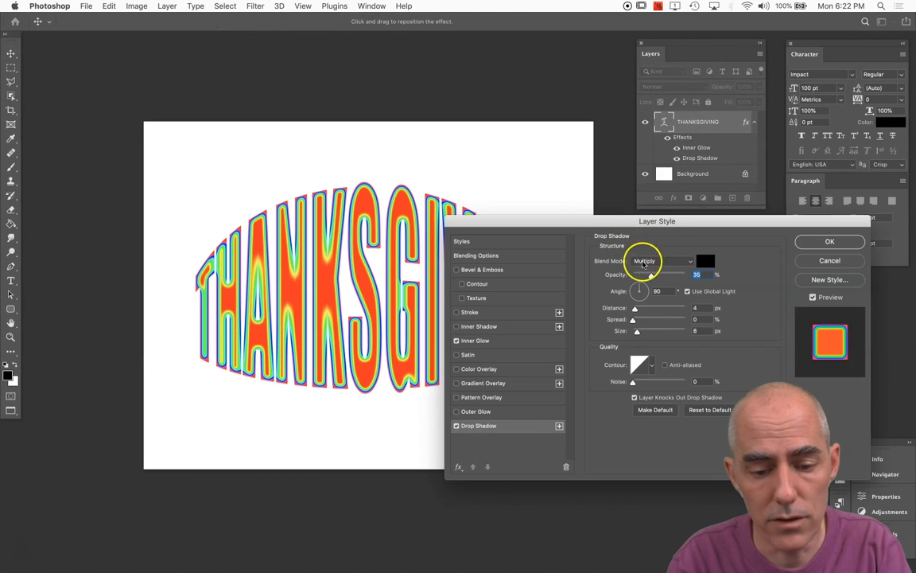
Step: Set the drop shadow's blend mode to Normal and its angle to 59° with global light kept on
left_click_drag(641, 288, 642, 290)
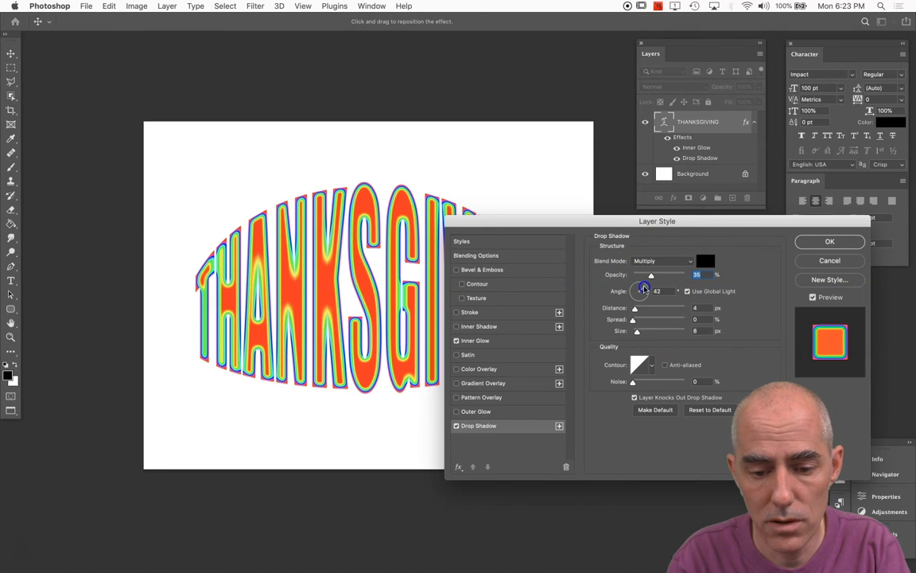
left_click(646, 261)
left_click(645, 230)
left_click(652, 296)
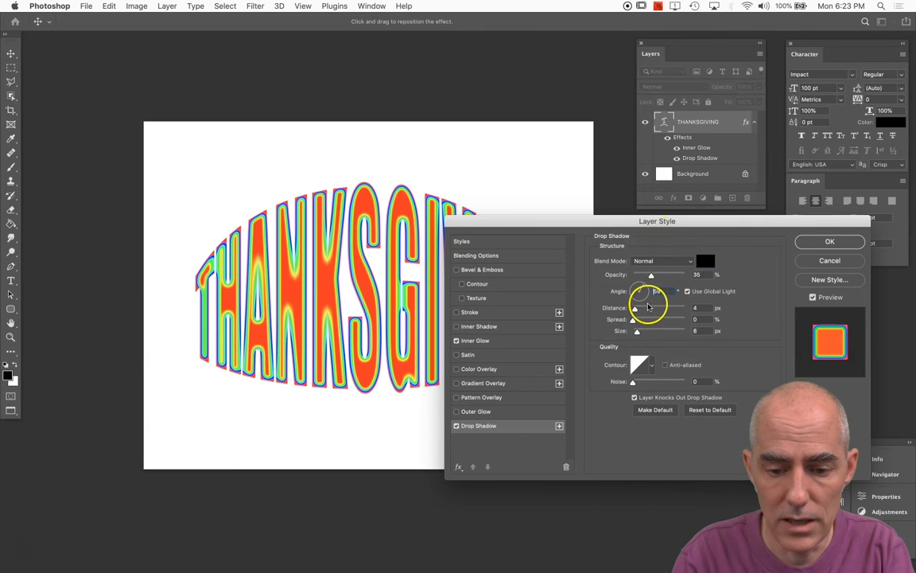
left_click(685, 291)
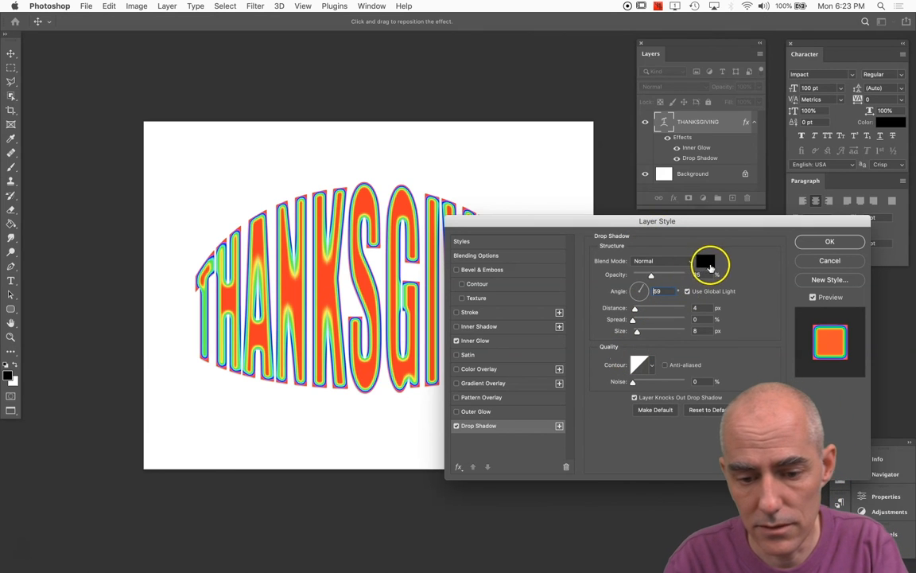
Step: Apply the drop shadow with 68% opacity and a 45 px distance, and compare the text with the shadow hidden and shown
left_click_drag(651, 277, 668, 276)
left_click_drag(635, 309, 657, 309)
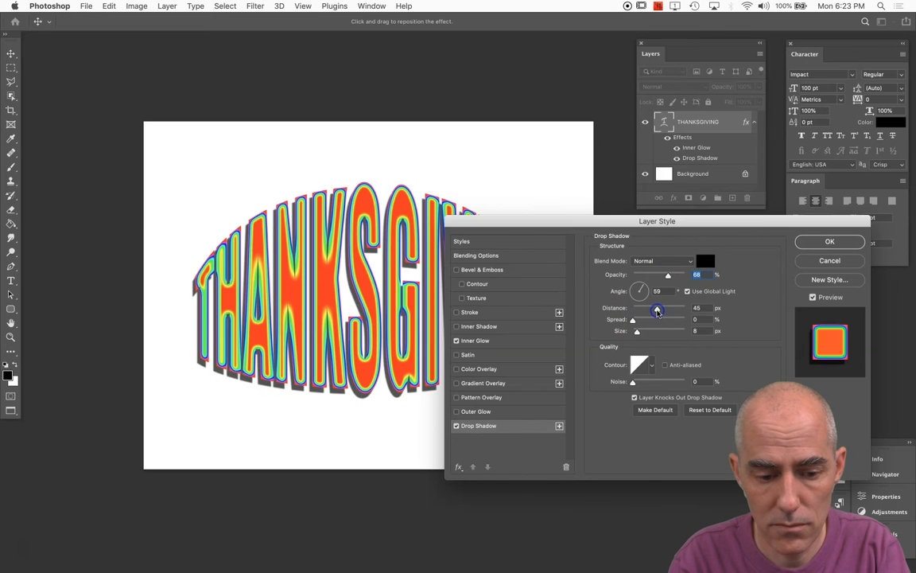
left_click(824, 241)
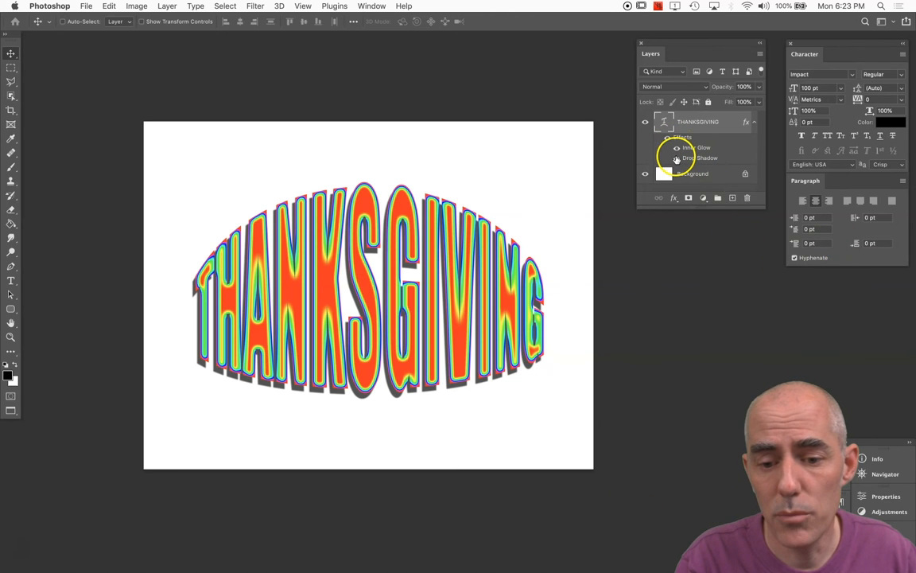
left_click(678, 157)
left_click(677, 157)
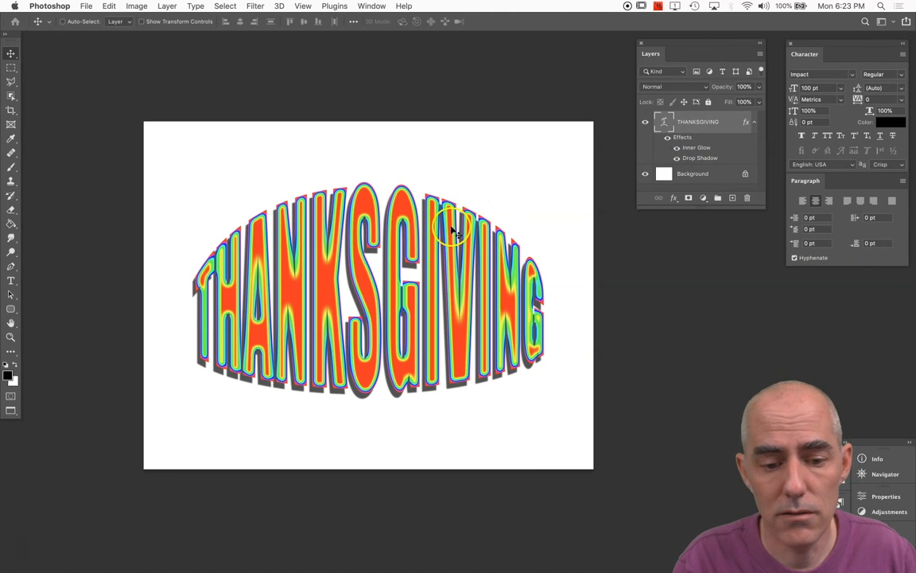